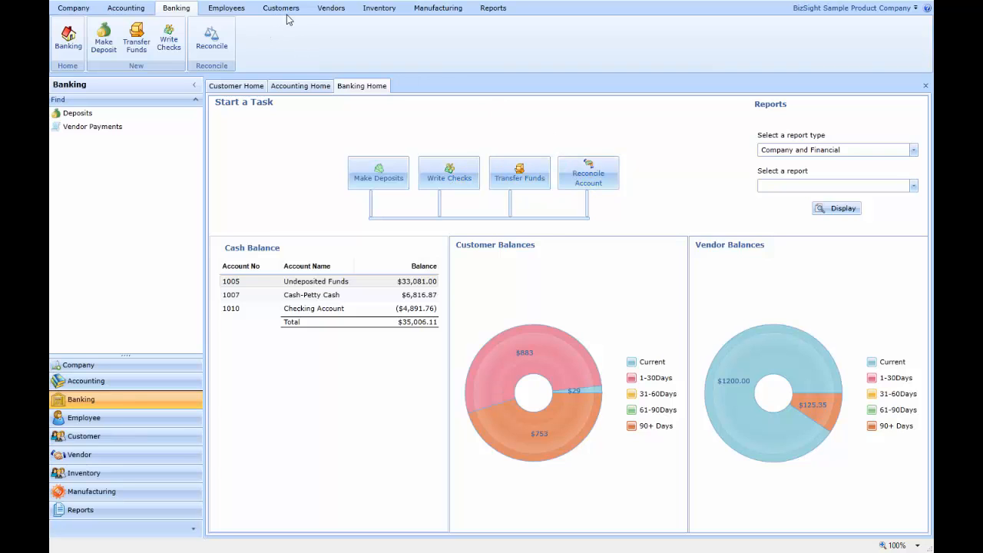
Look through the home pages of the Customers, Vendors, Inventory and Manufacturing modules
left_click(284, 11)
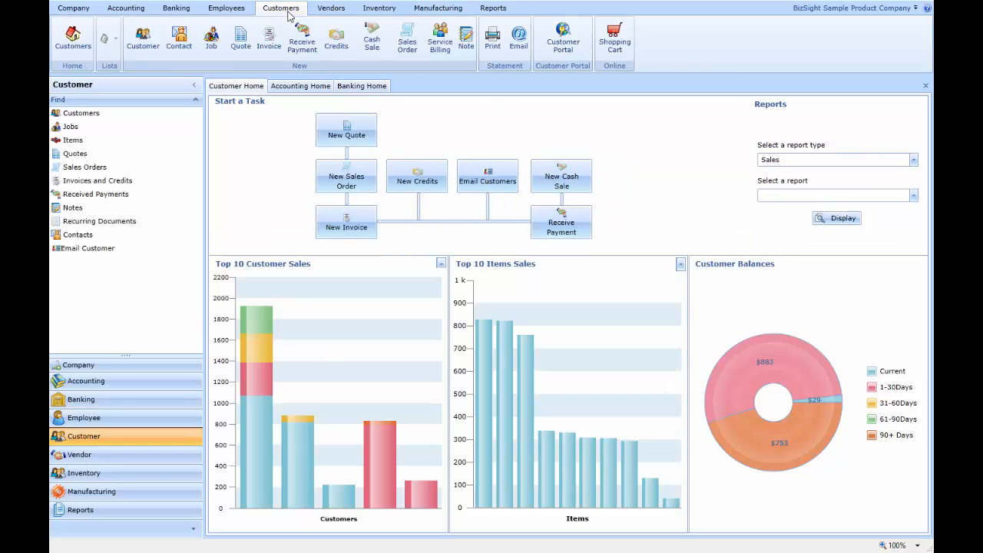
left_click(331, 9)
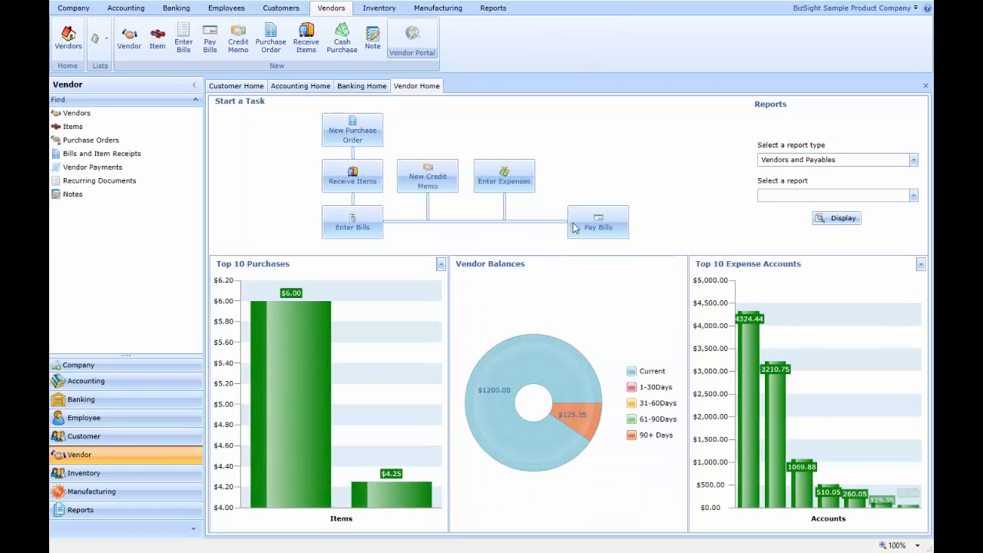
left_click(379, 9)
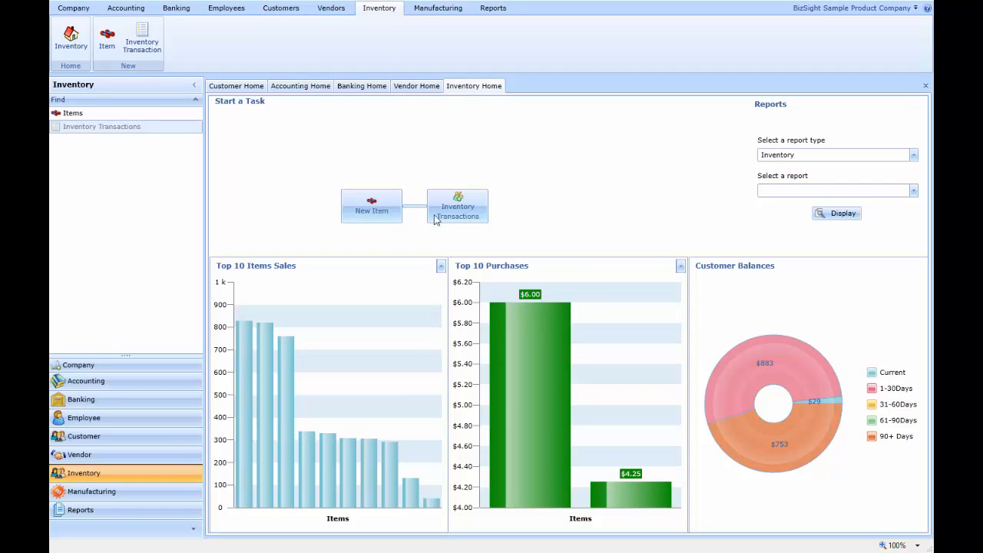
left_click(420, 9)
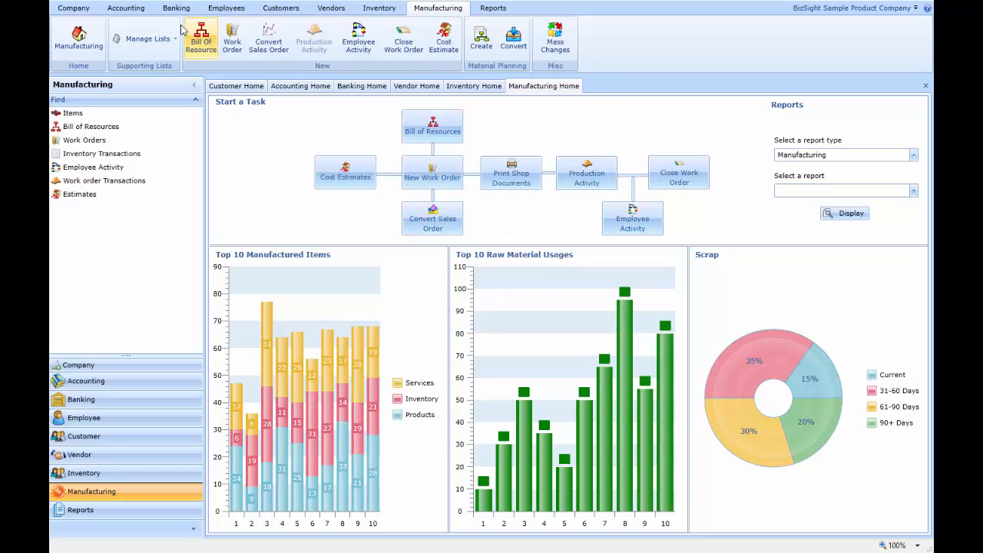
Start a new invoice from the Customer home page for Blue Bicycle Company
left_click(244, 86)
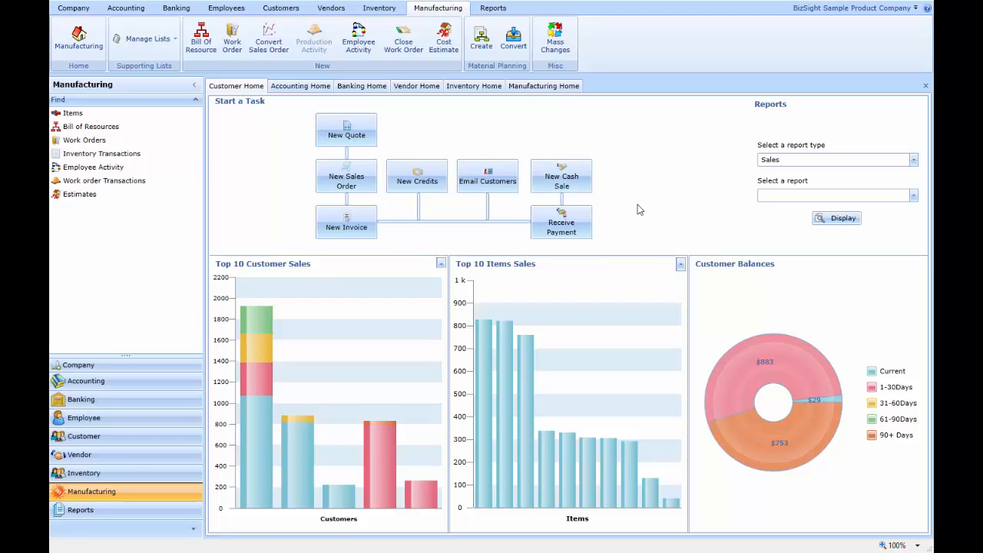
left_click(351, 229)
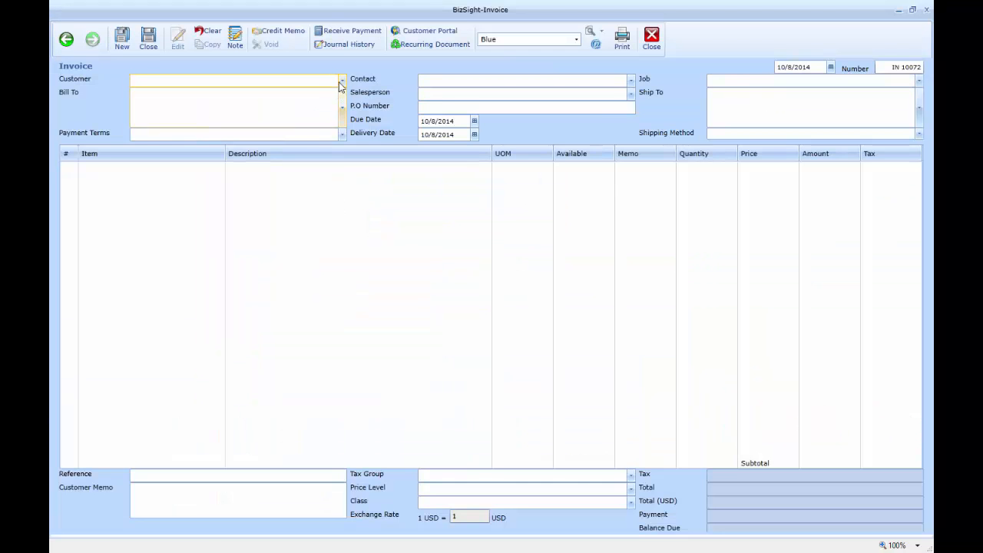
left_click(341, 80)
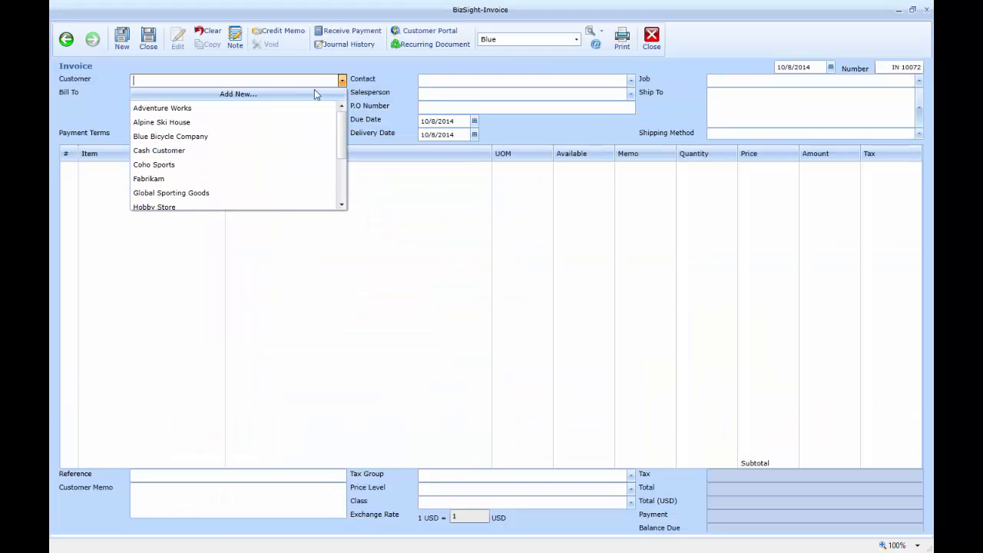
left_click(226, 136)
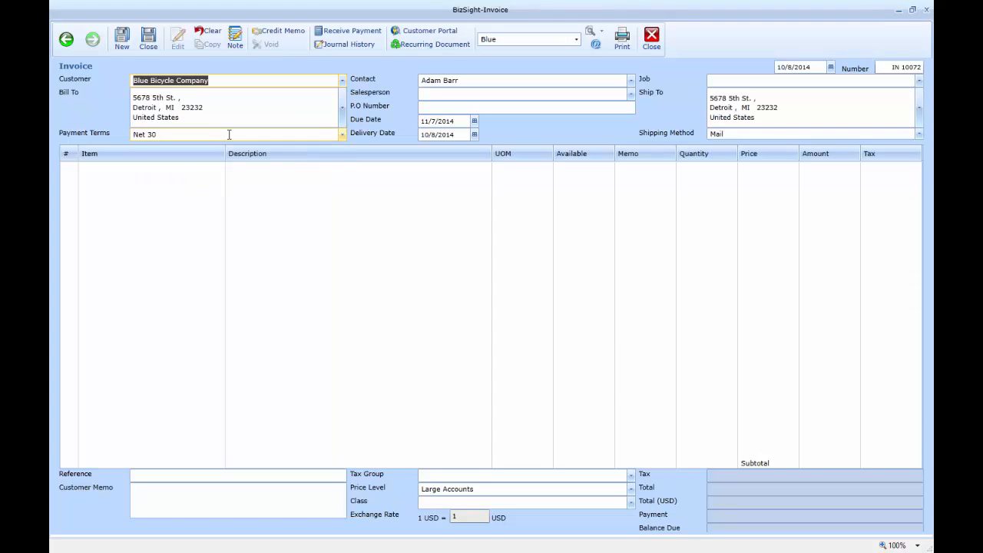
Add the item Bicycle - Wild with a quantity of 2 as the invoice's first line
left_click(215, 172)
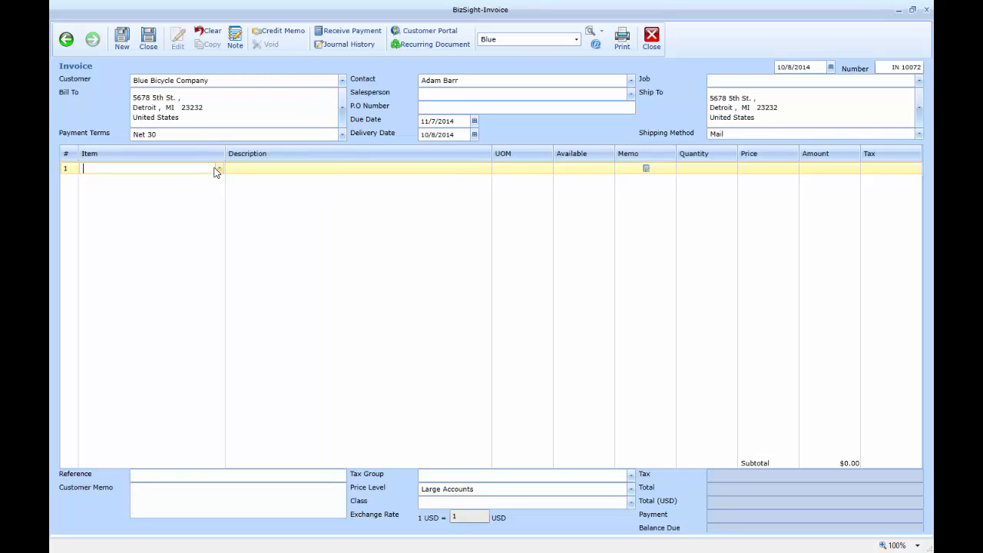
type("bi")
left_click(153, 219)
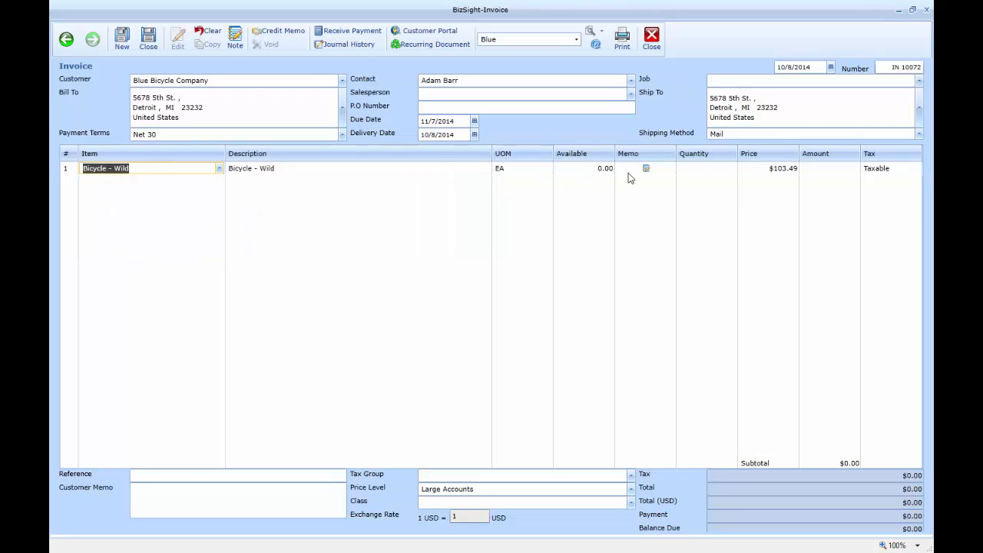
left_click(713, 170)
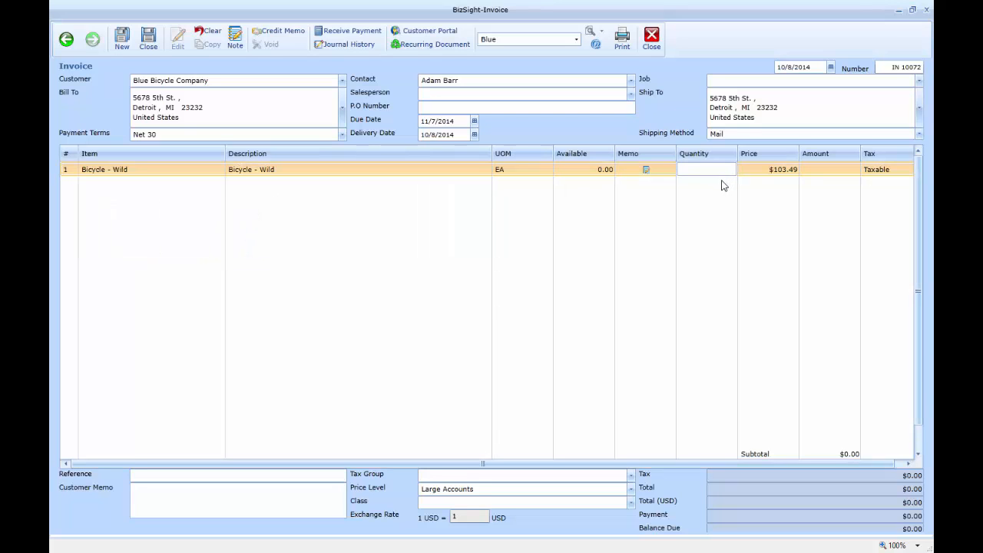
type("2")
key("Tab")
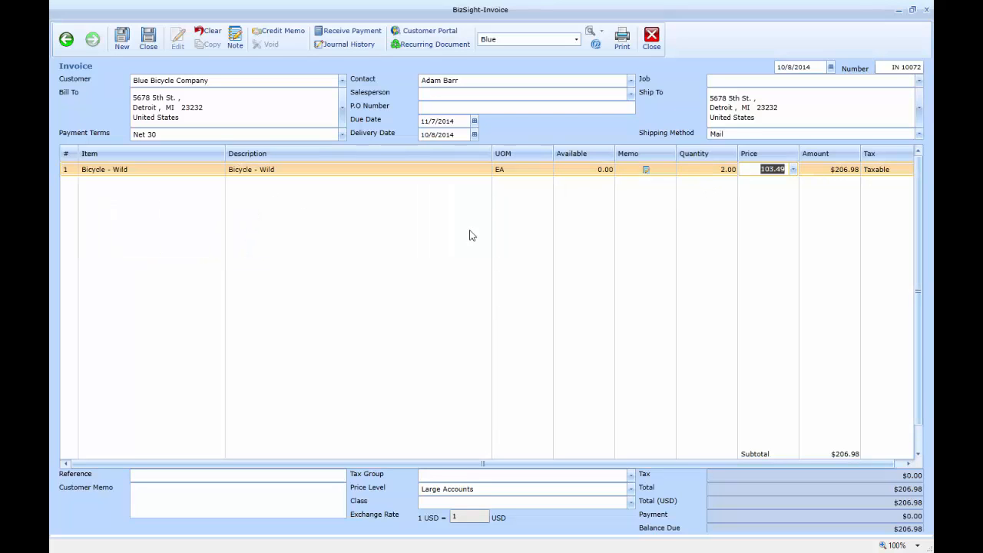
Add the item Bike Helmet - Adult with a quantity of 3 as the invoice's second line
left_click(193, 194)
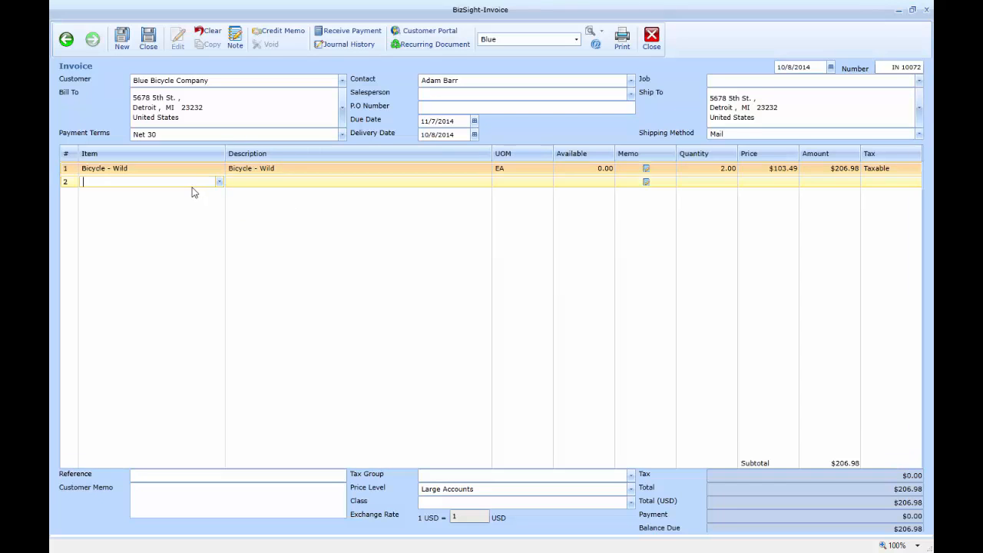
type("bi")
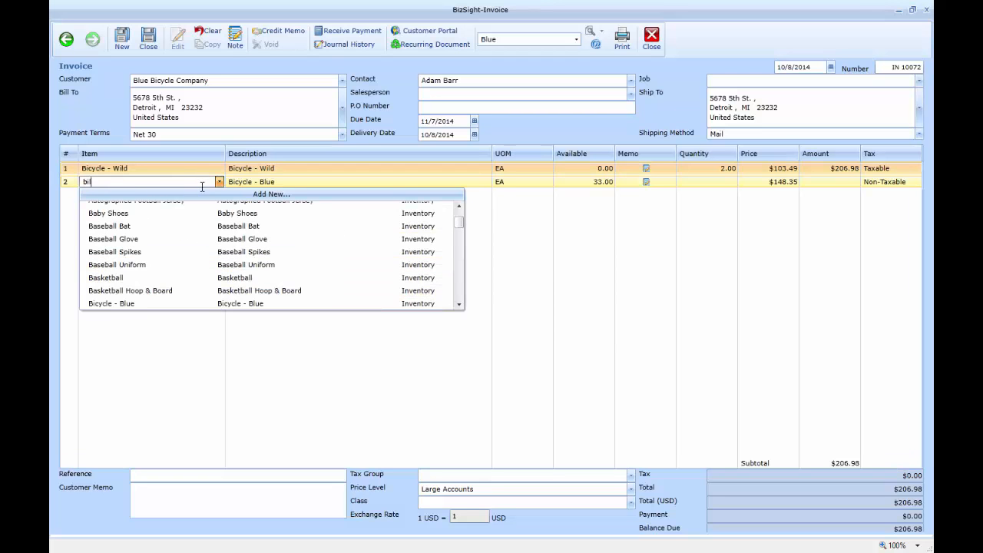
type("k")
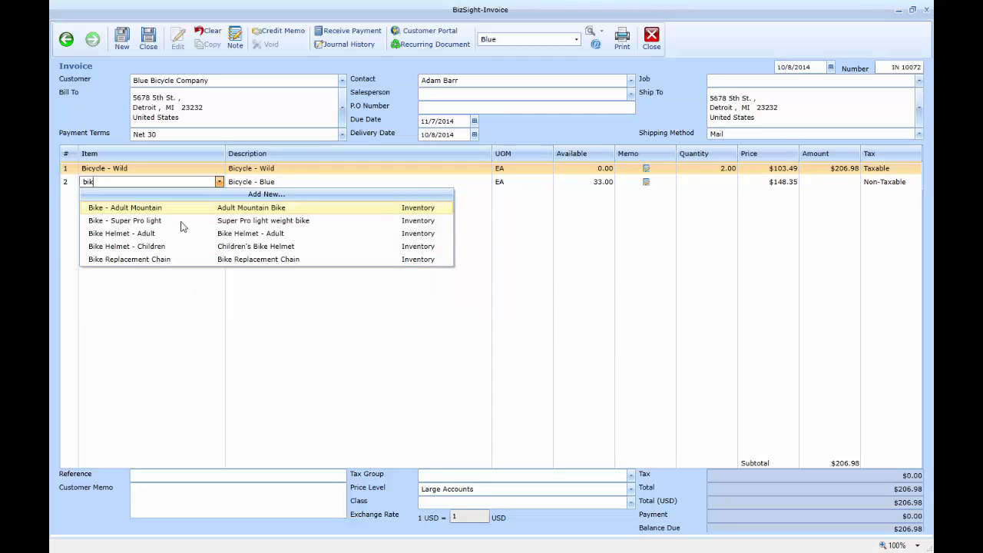
left_click(177, 232)
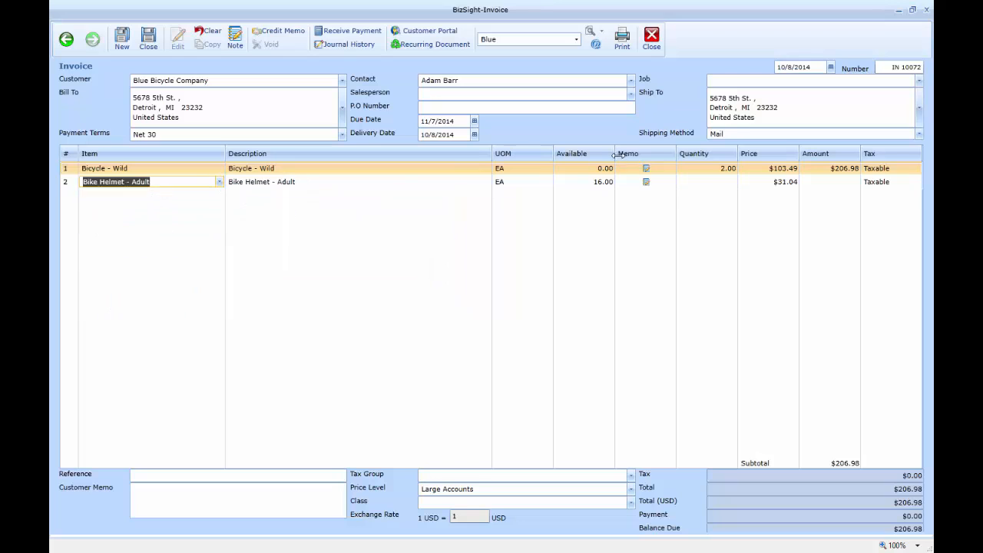
left_click(703, 182)
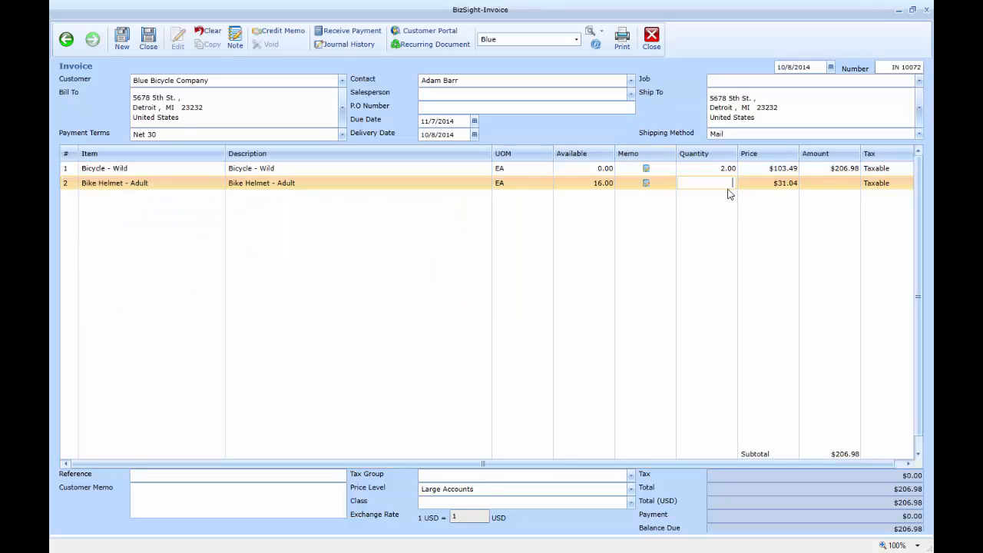
key("Tab")
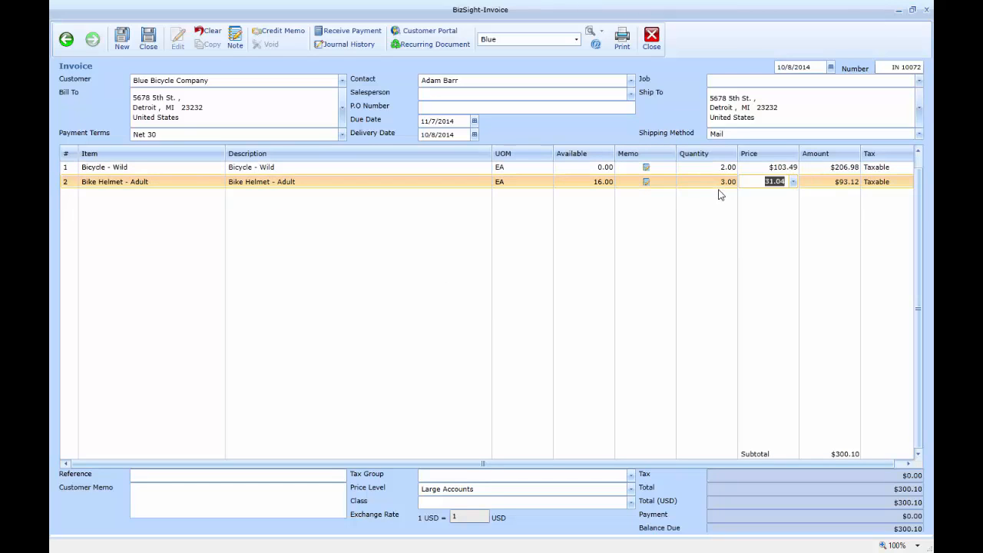
Preview the invoice in the Blue print layout and return to the invoice form
left_click(592, 36)
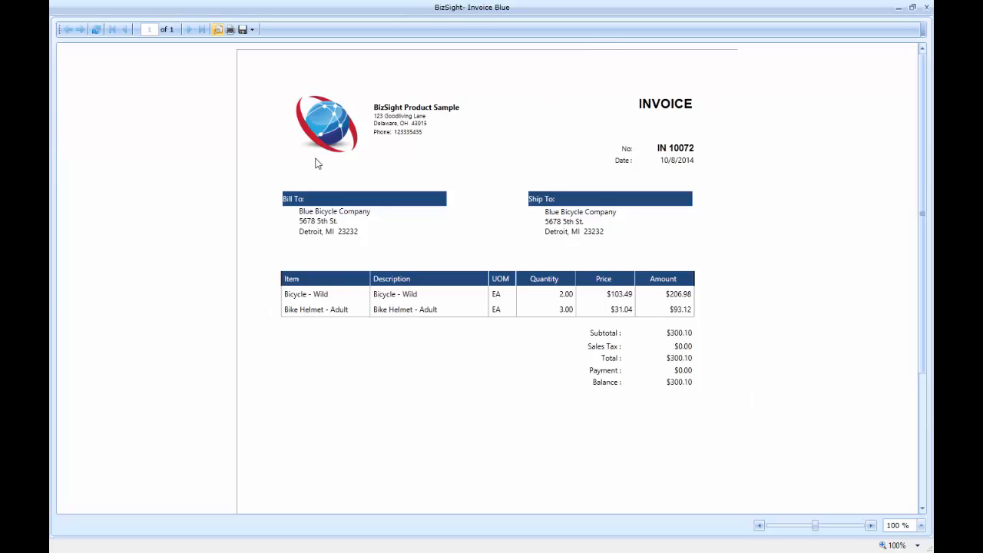
left_click(926, 8)
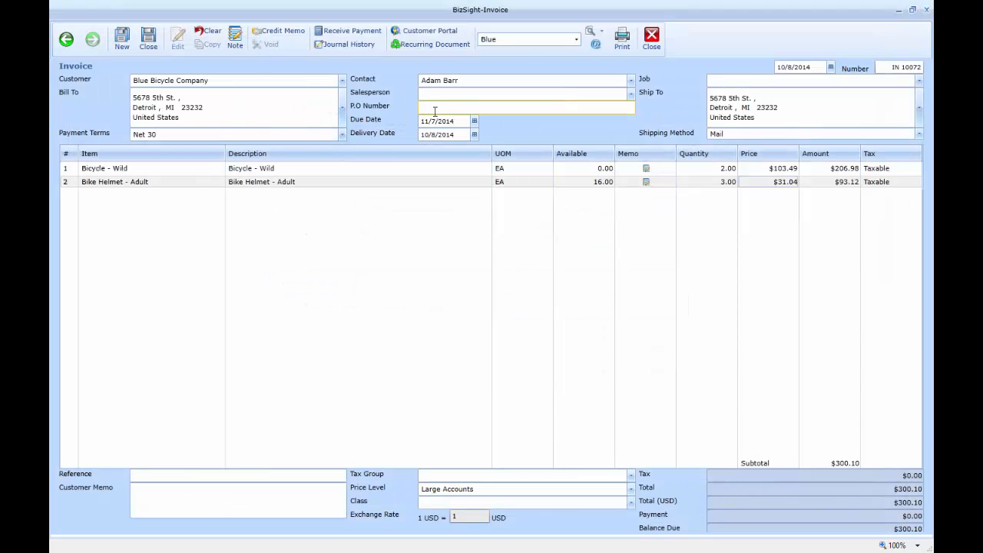
Attach a note reading "Shipping per customer requirement" to the invoice, and save and close both
left_click(237, 47)
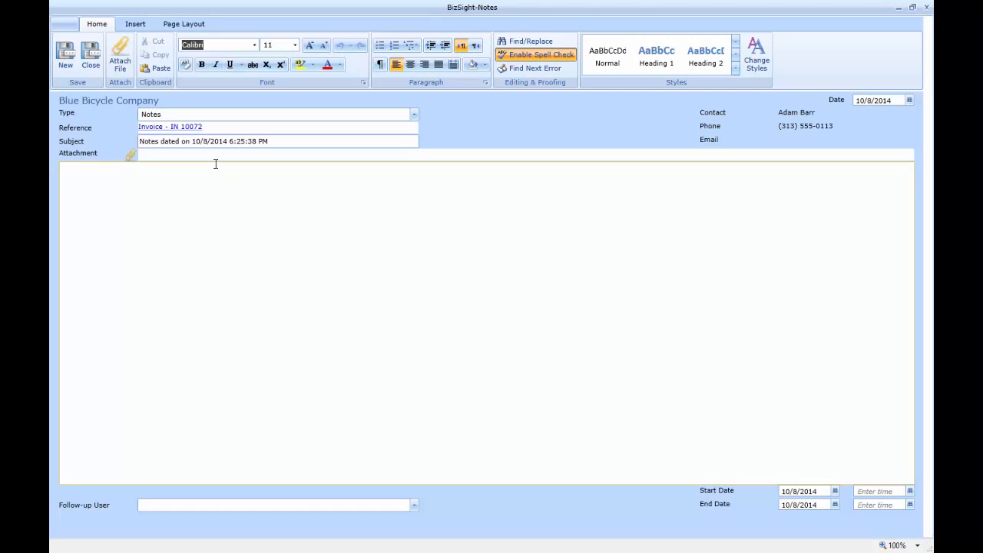
left_click(212, 205)
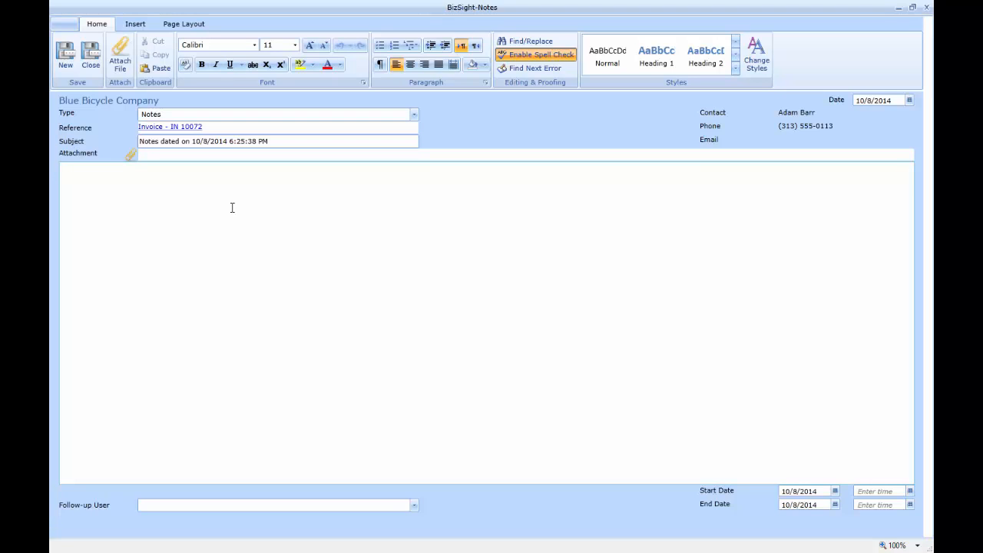
type("Shipping")
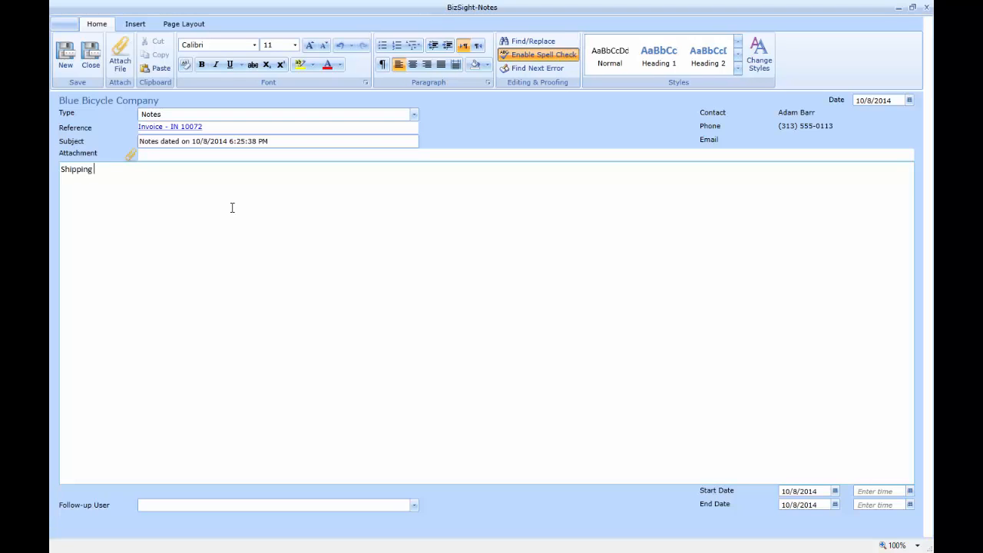
type(" per customer requireem")
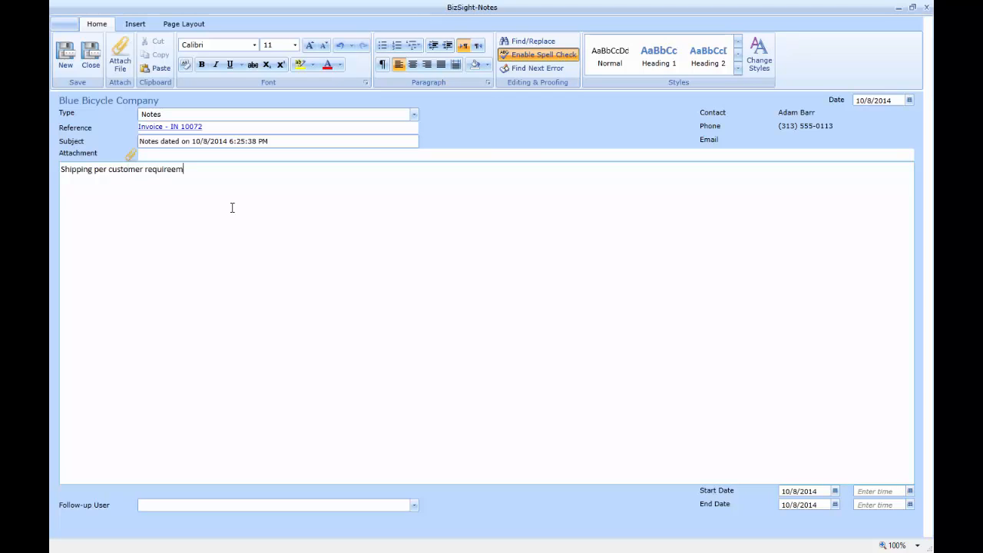
key("BackSpace")
key("BackSpace")
type("ment")
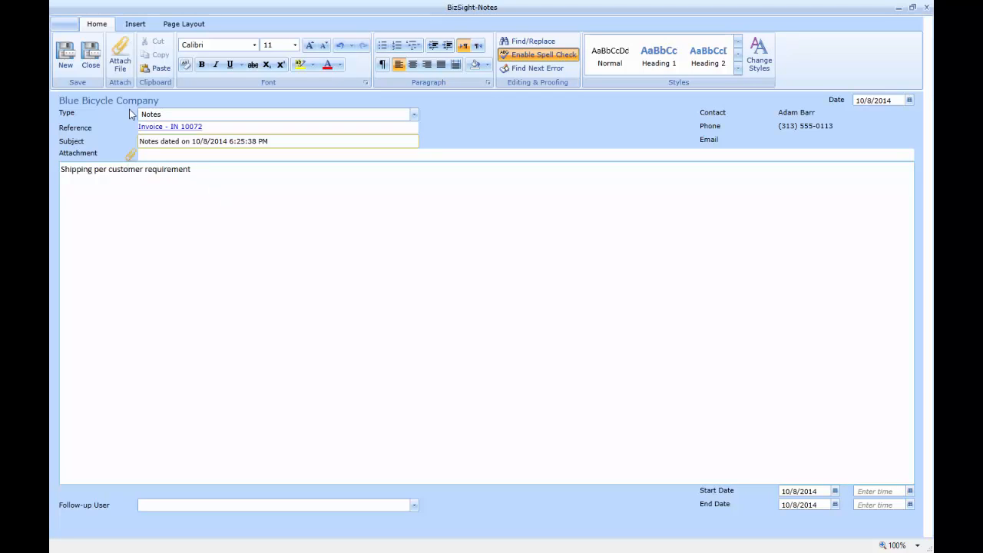
left_click(90, 55)
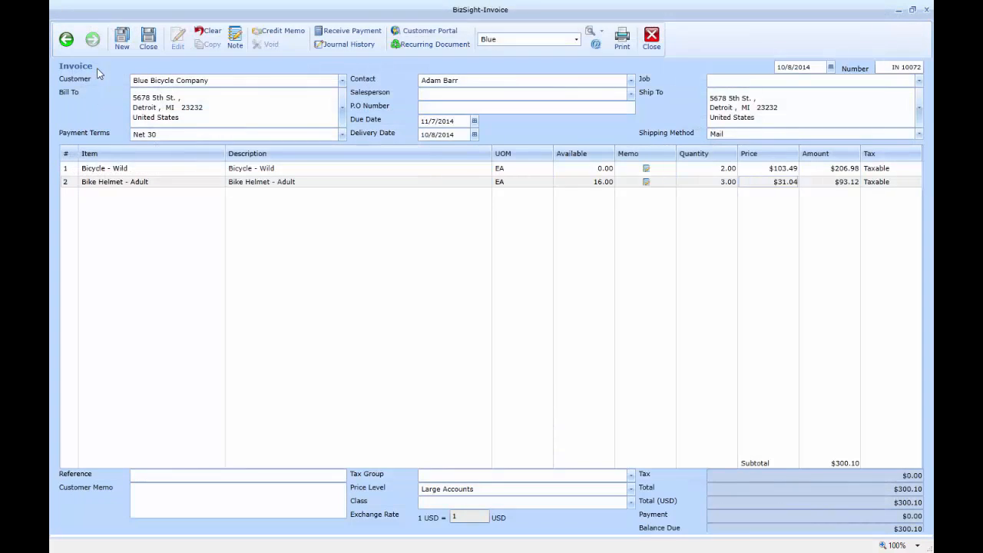
left_click(147, 47)
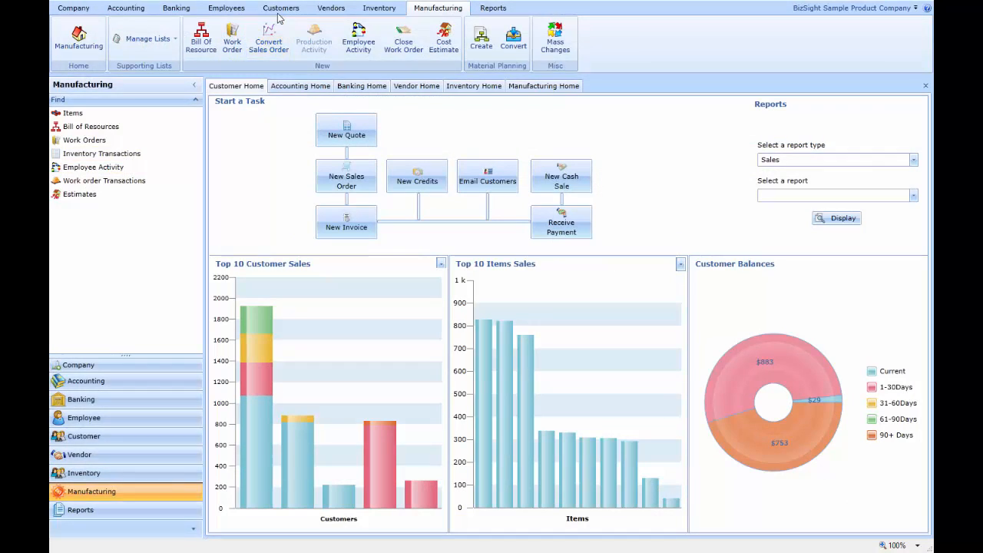
Open the unpaid $300.10 Blue Bicycle Company invoice from the customer invoices and credits list
left_click(279, 9)
left_click(114, 185)
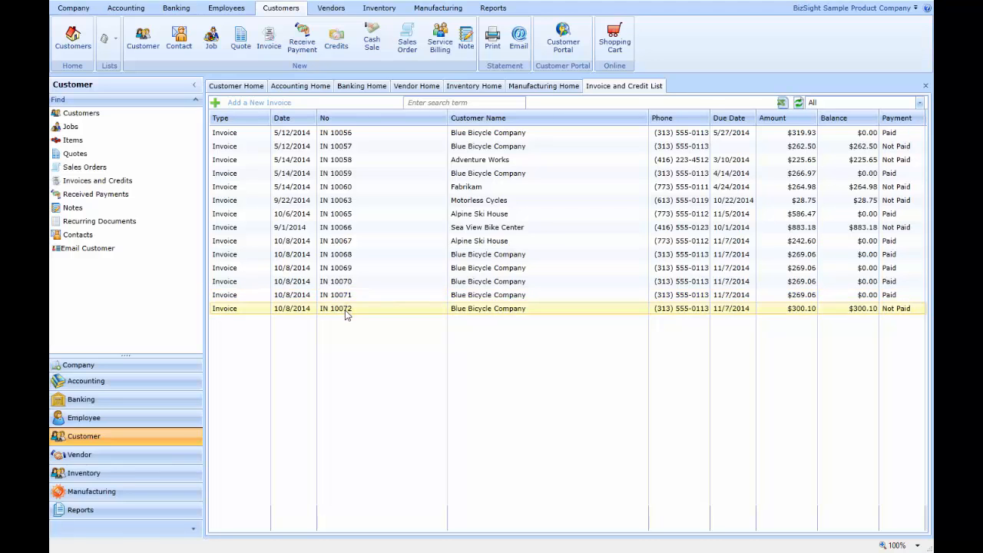
double_click(345, 310)
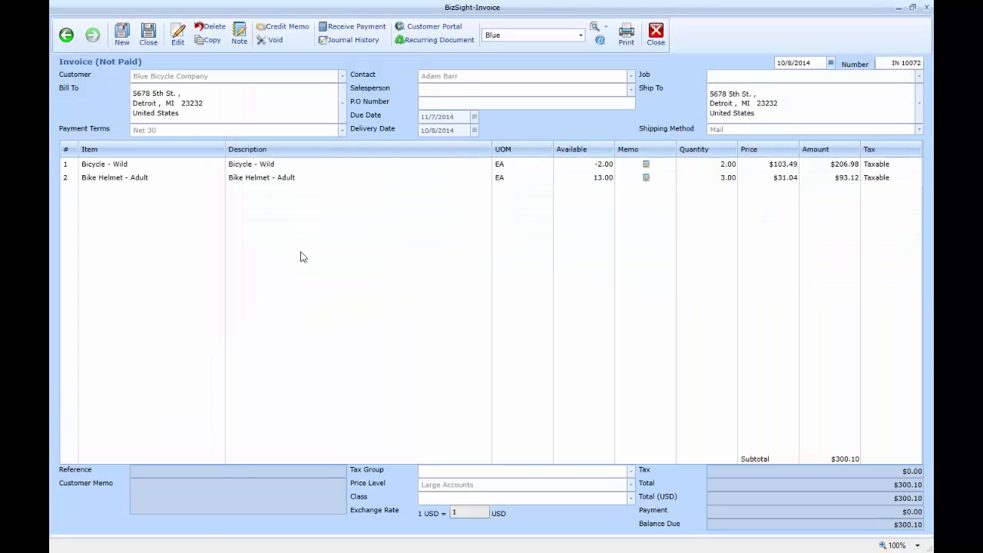
Receive the check payment for this invoice with reference 4567, save it and close the invoice
left_click(350, 32)
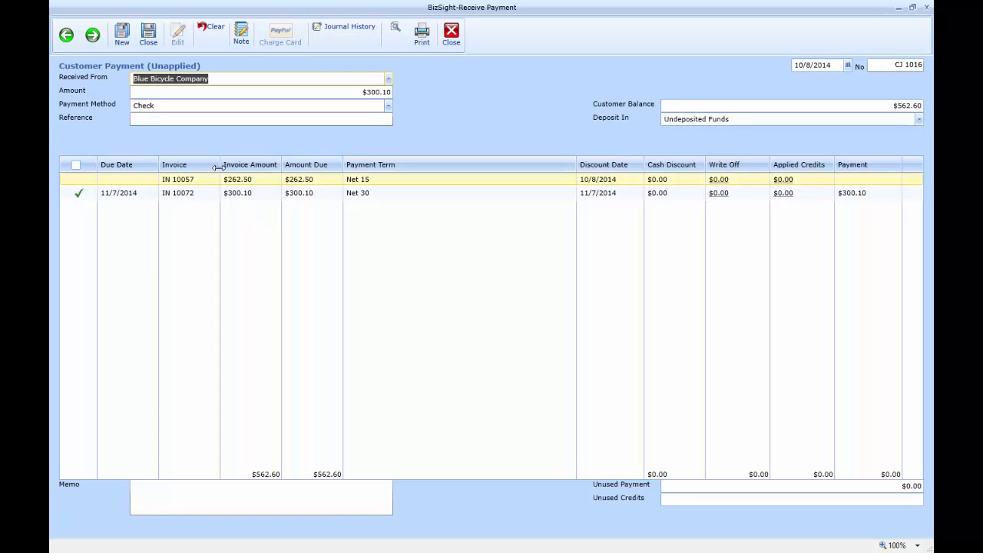
left_click(185, 118)
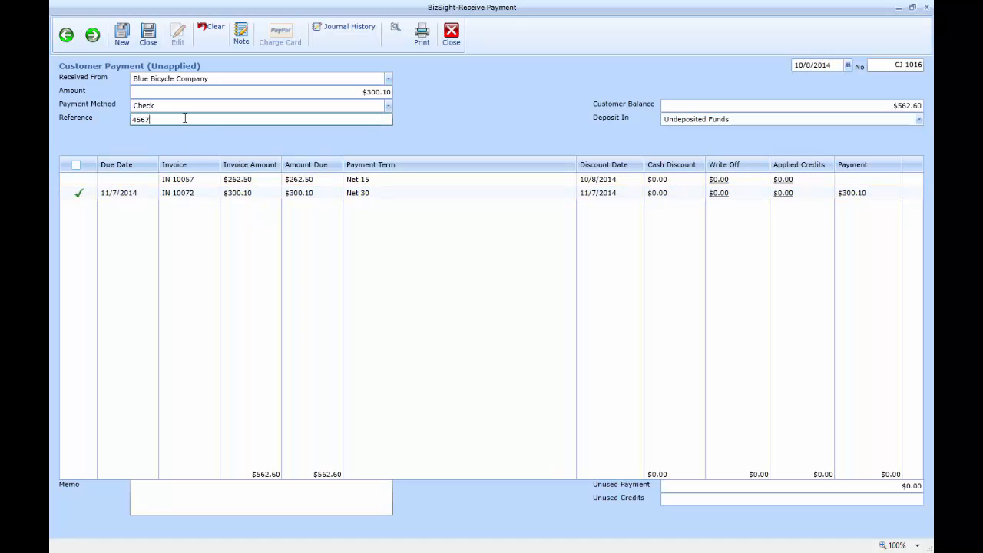
left_click(151, 42)
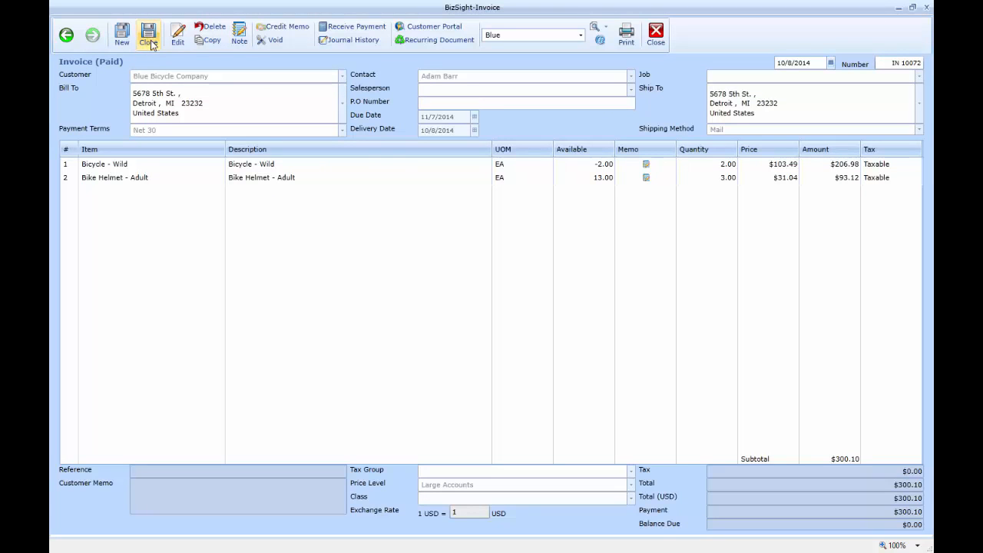
left_click(149, 39)
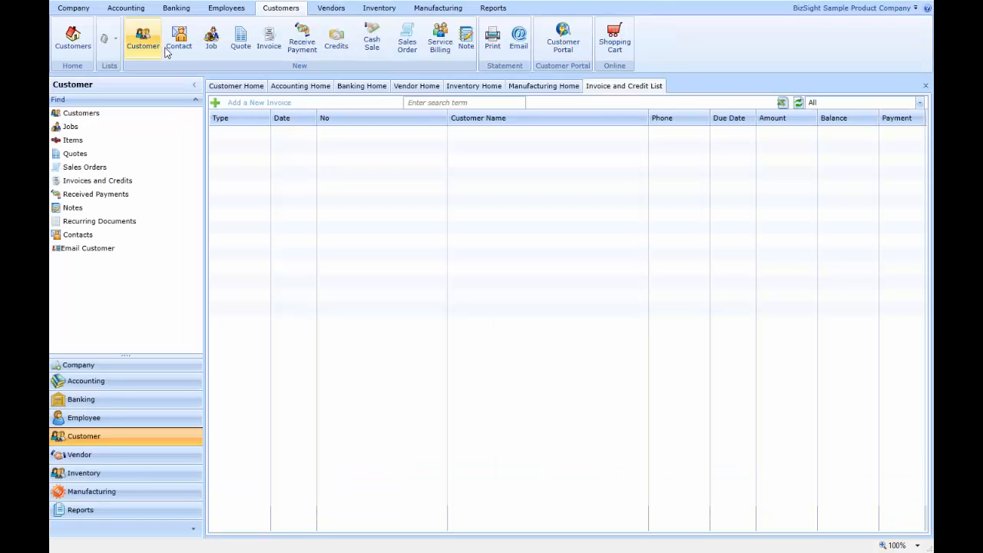
Start a customer payment from Adventure Works, apply it to the $225.65 invoice and set the payment method to Credit Card
left_click(308, 51)
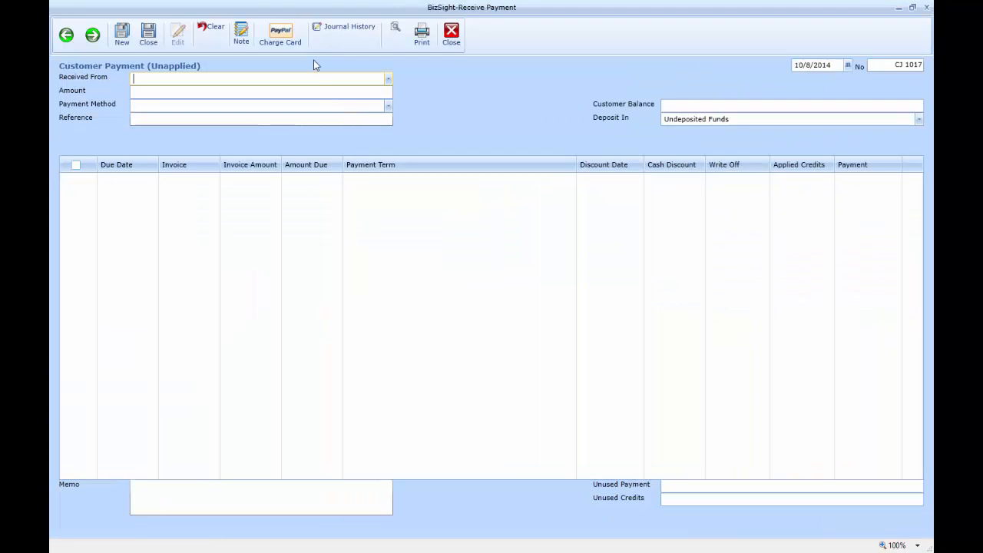
left_click(389, 80)
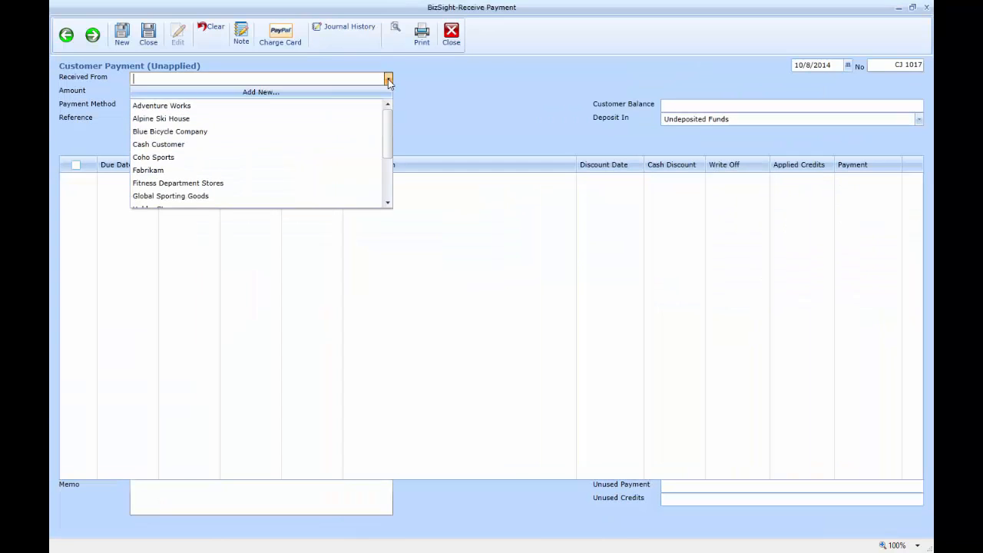
left_click(254, 107)
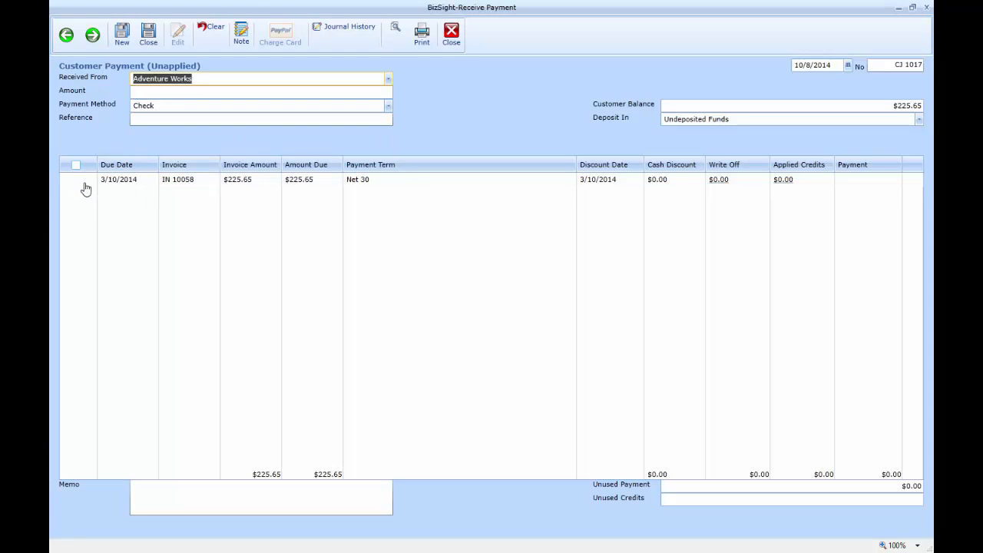
left_click(80, 182)
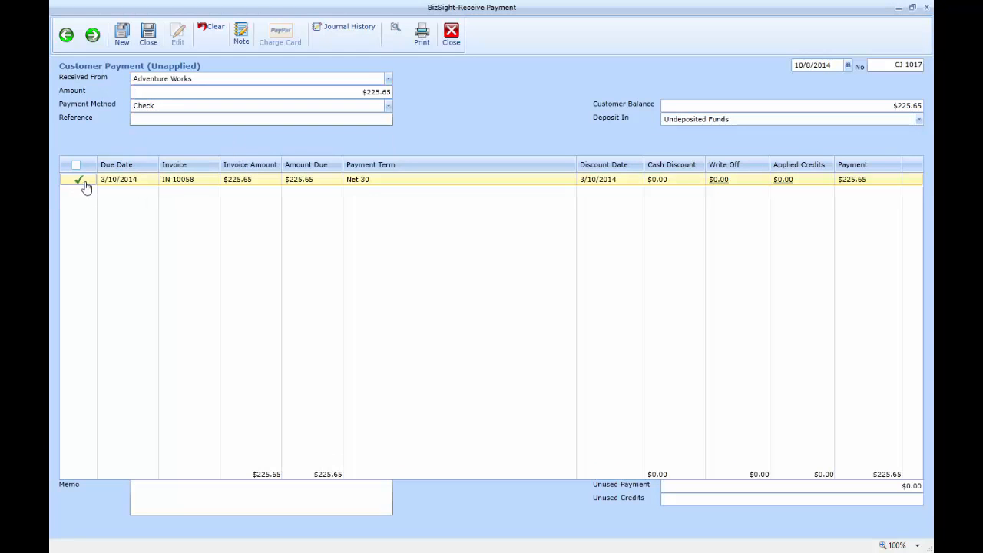
left_click(388, 109)
left_click(259, 146)
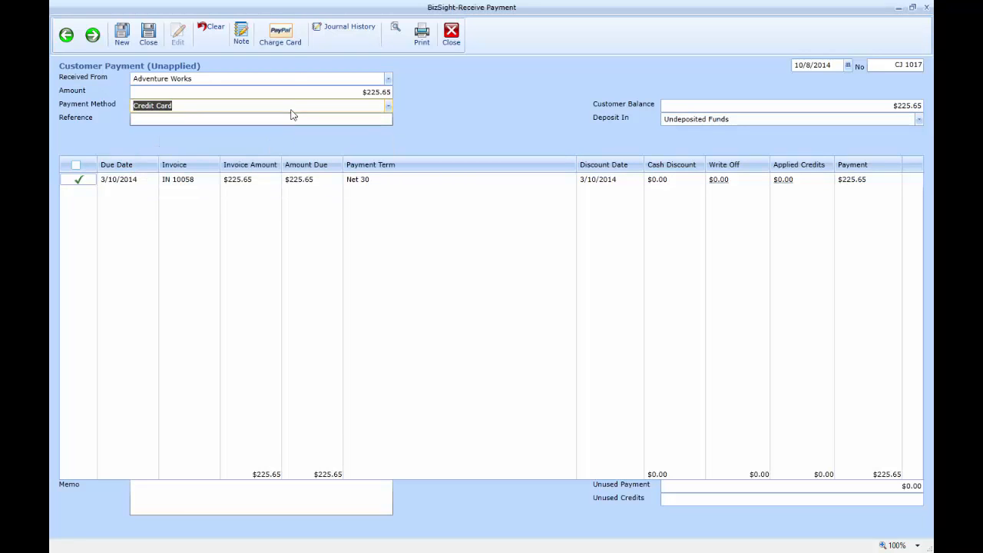
Look at the PayPal credit card charge form for this payment and close the payment without saving it
left_click(289, 42)
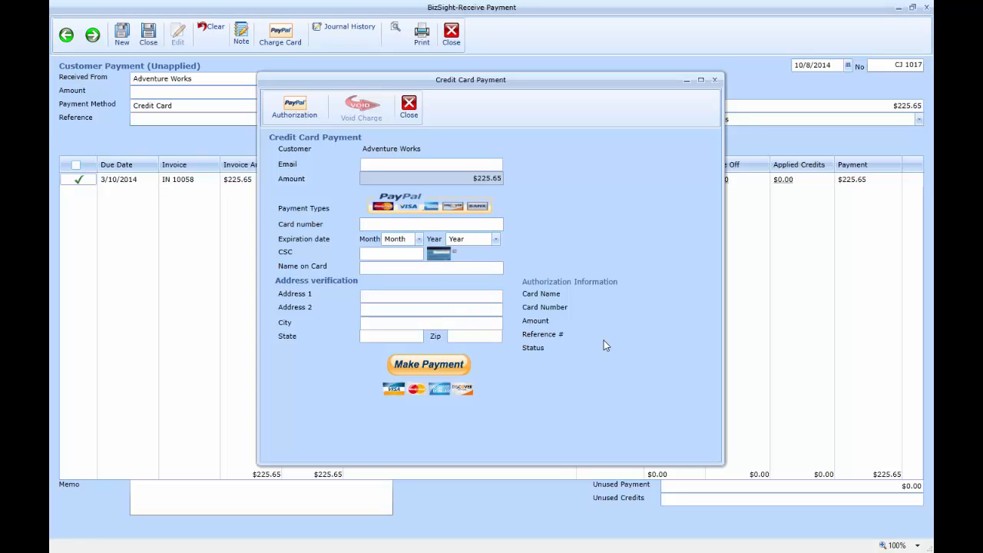
left_click(408, 107)
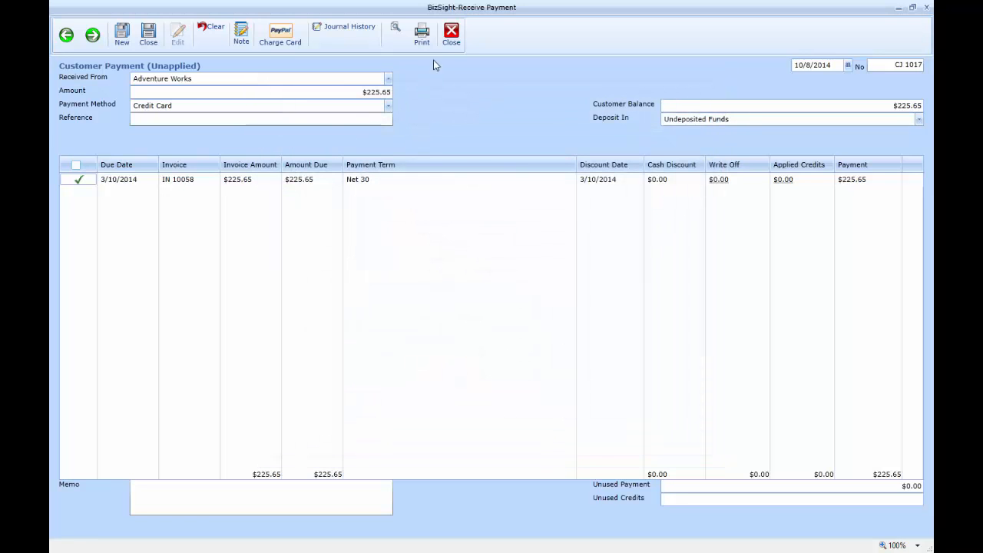
left_click(449, 36)
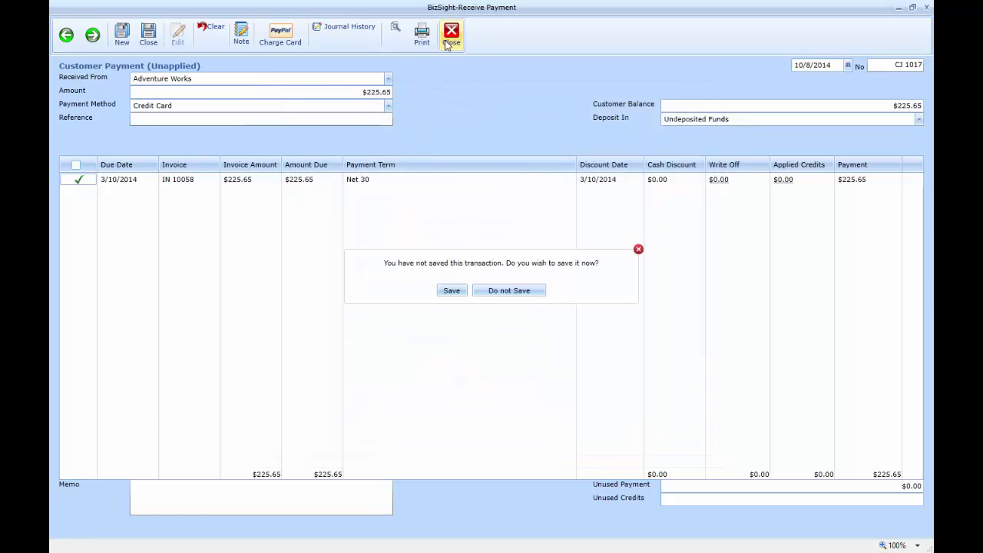
left_click(516, 291)
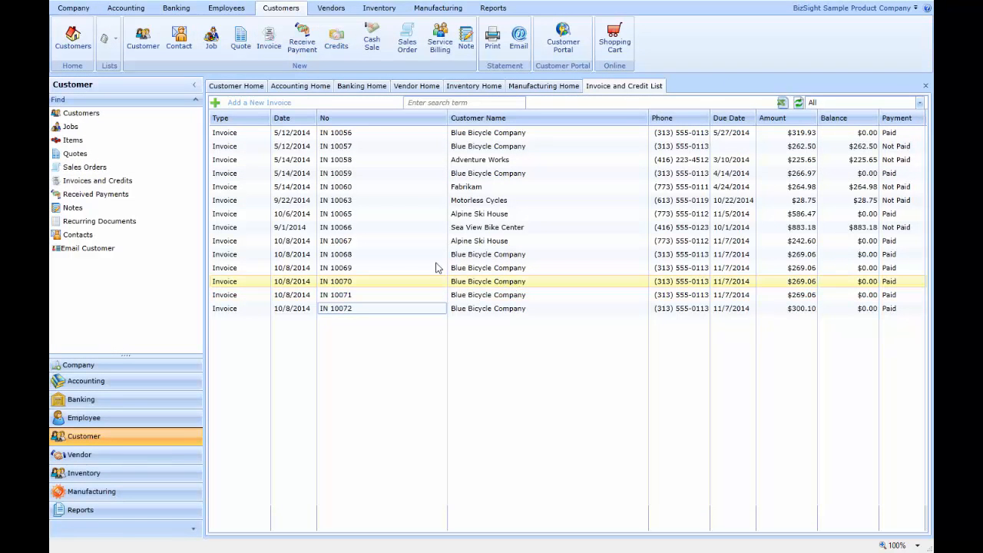
Open the Blue Bicycle Company note "Shipping per customer requirement" from the customer note list, review it and close it
left_click(88, 211)
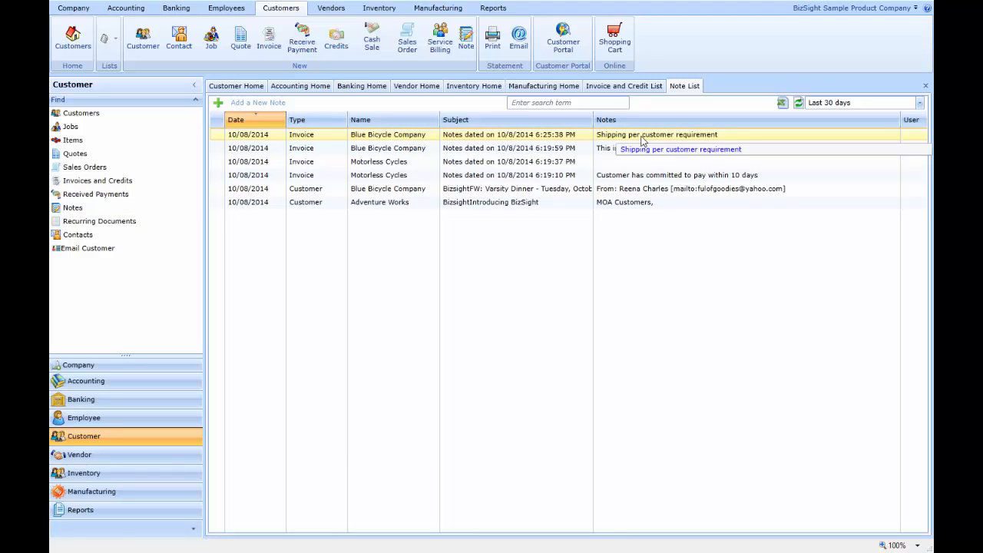
double_click(544, 136)
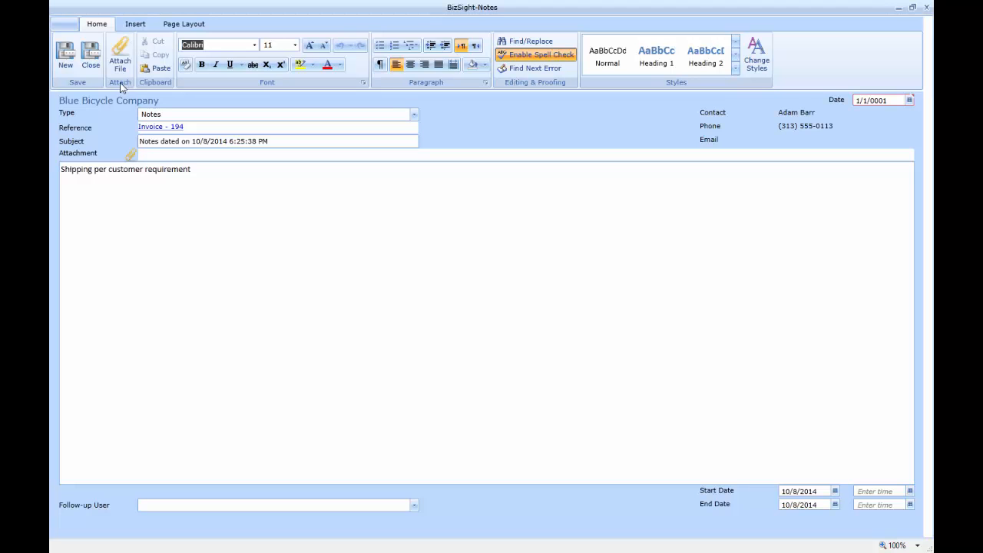
left_click(926, 6)
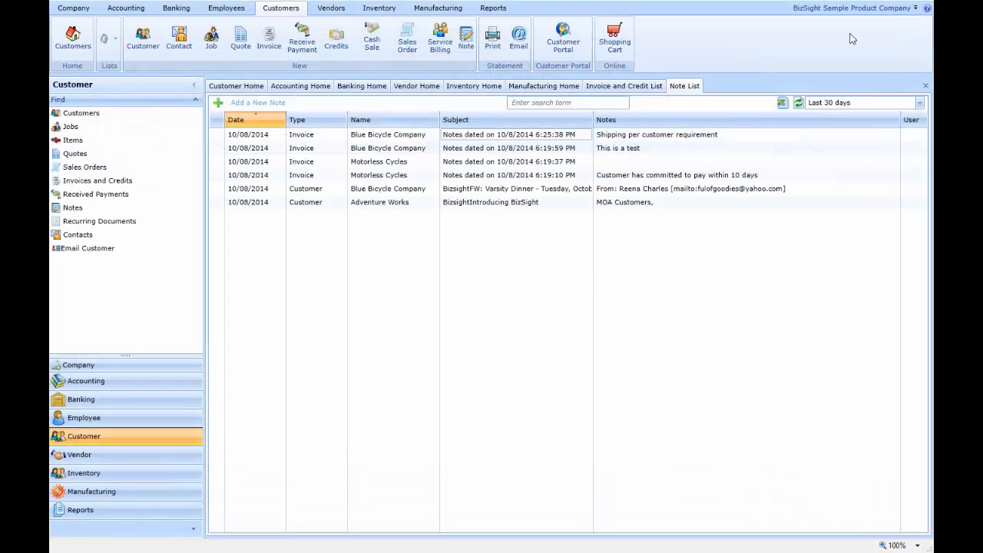
Open the Blue Bicycle Company customer record, review its list of notes, and close both
left_click(123, 124)
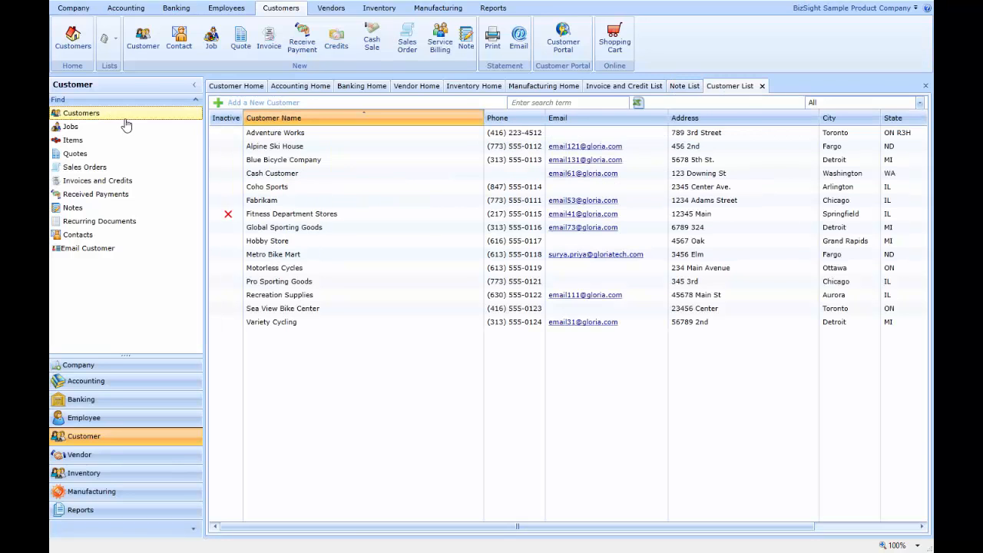
double_click(266, 161)
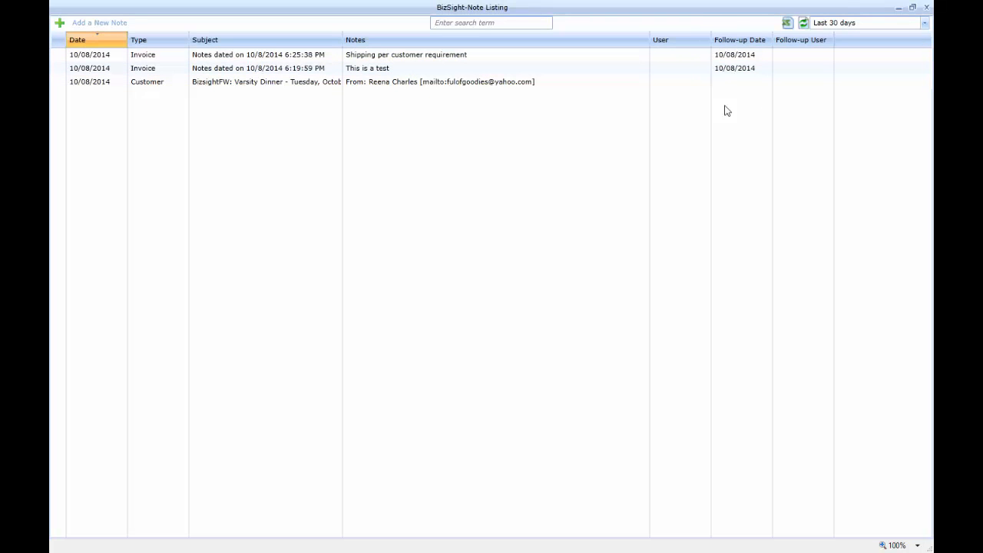
left_click(926, 9)
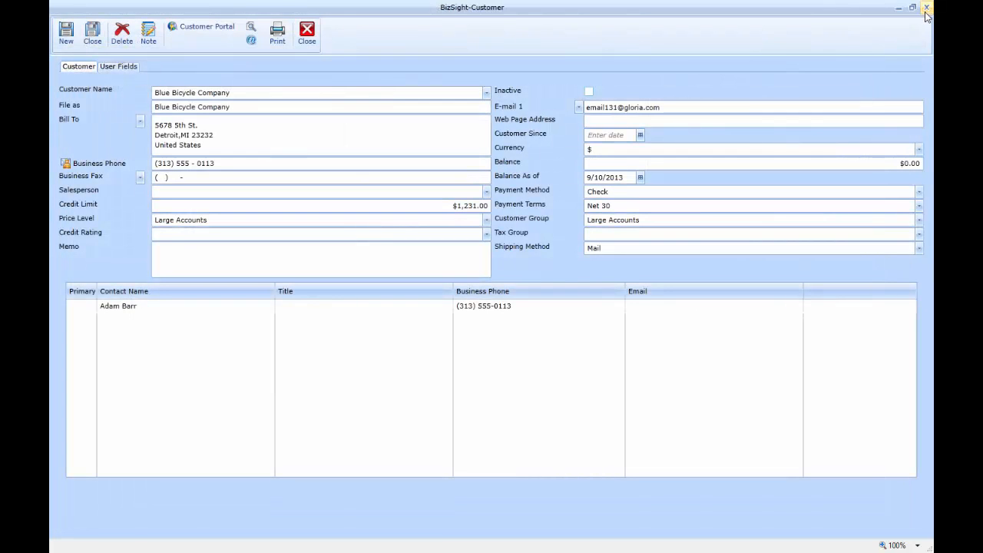
left_click(306, 33)
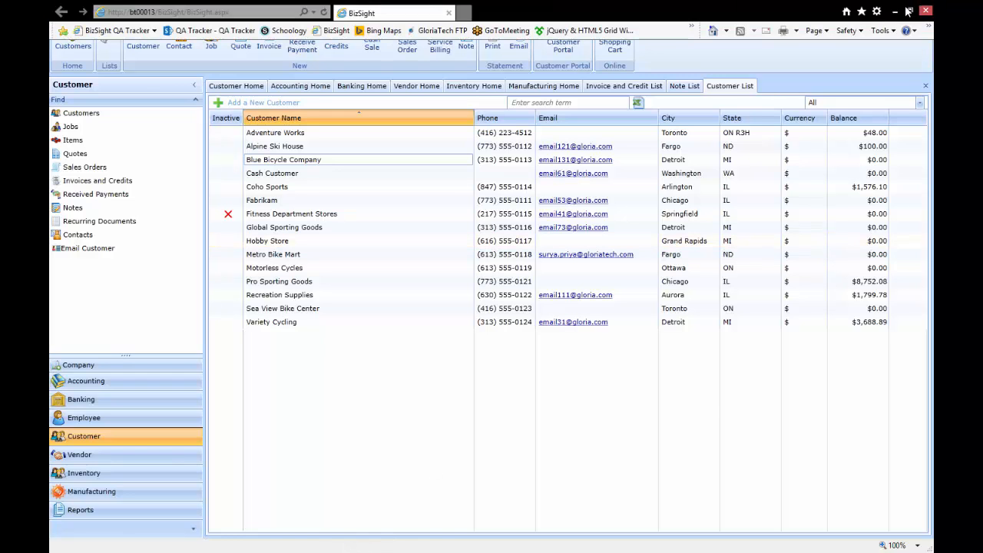
Switch to the blank Outlook message, fill in the recipient's e-mail, the subject "Note for Customer" and the body "Shipping per customer request"
left_click(895, 13)
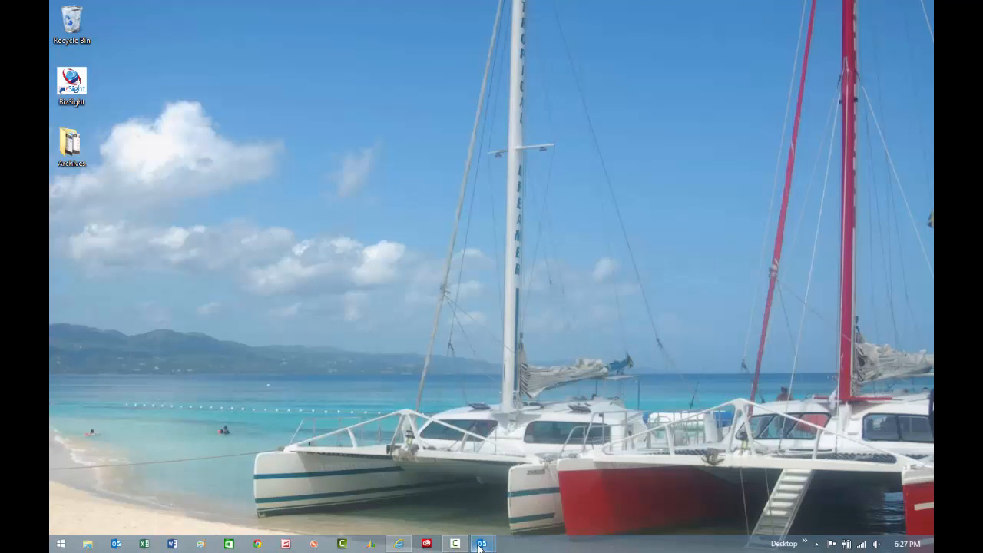
mouse_move(482, 544)
left_click(568, 483)
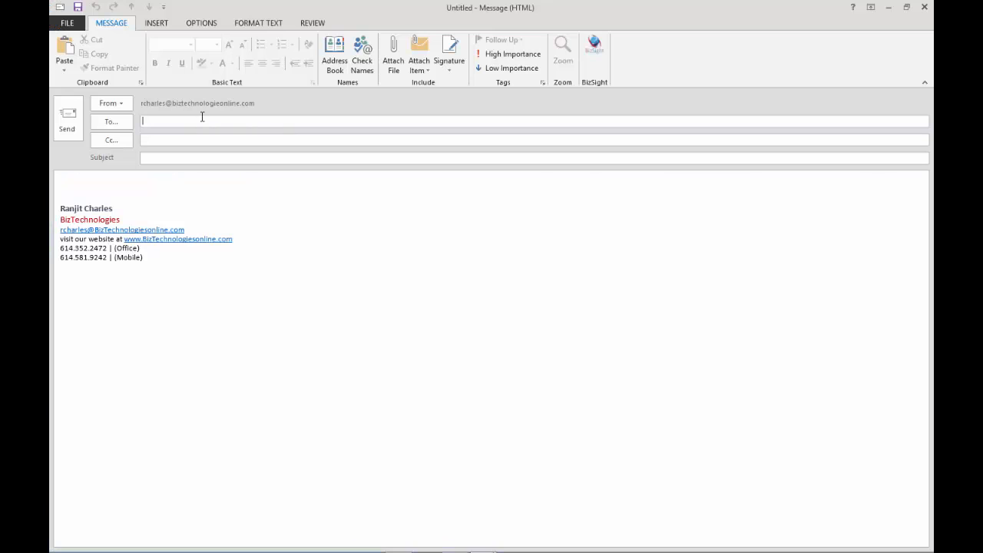
left_click(202, 117)
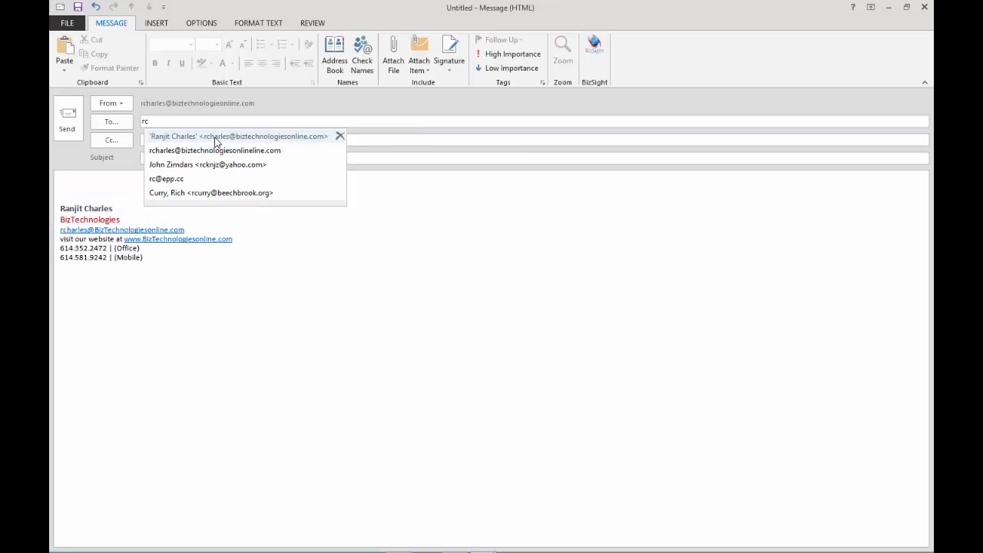
left_click(216, 135)
left_click(204, 153)
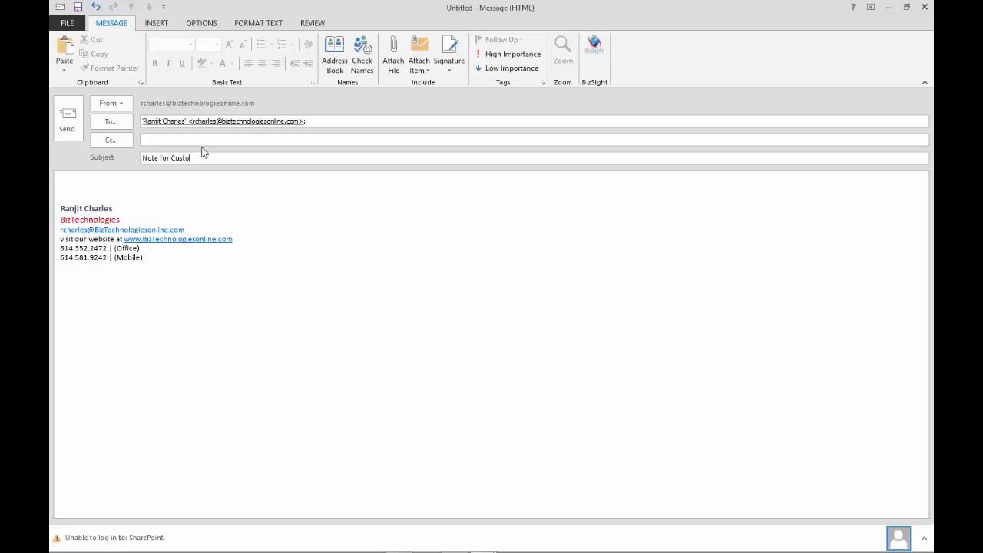
key("Tab")
type("Ship")
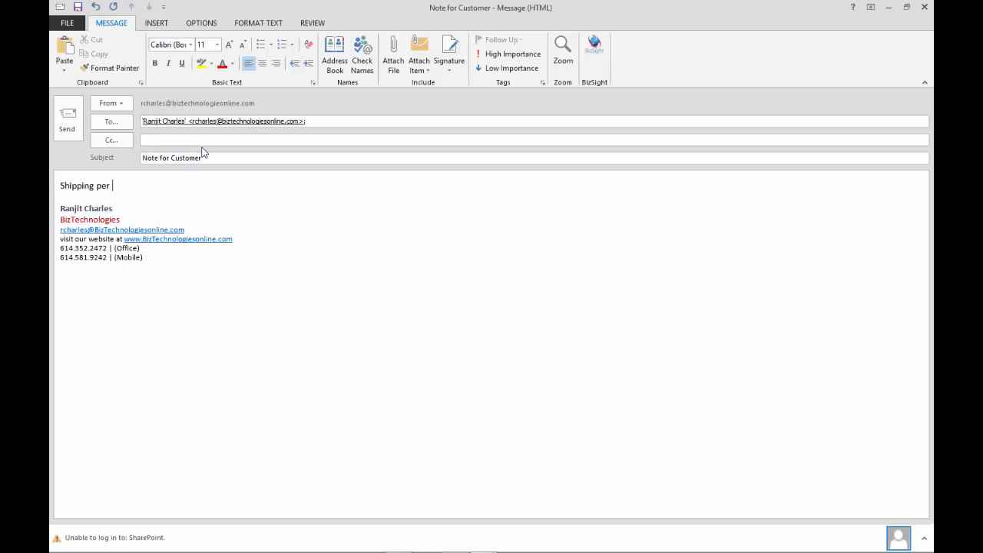
type("ping per customer request")
Link the message to Blue Bicycle Company with the BizSight add-in and send it
left_click(597, 62)
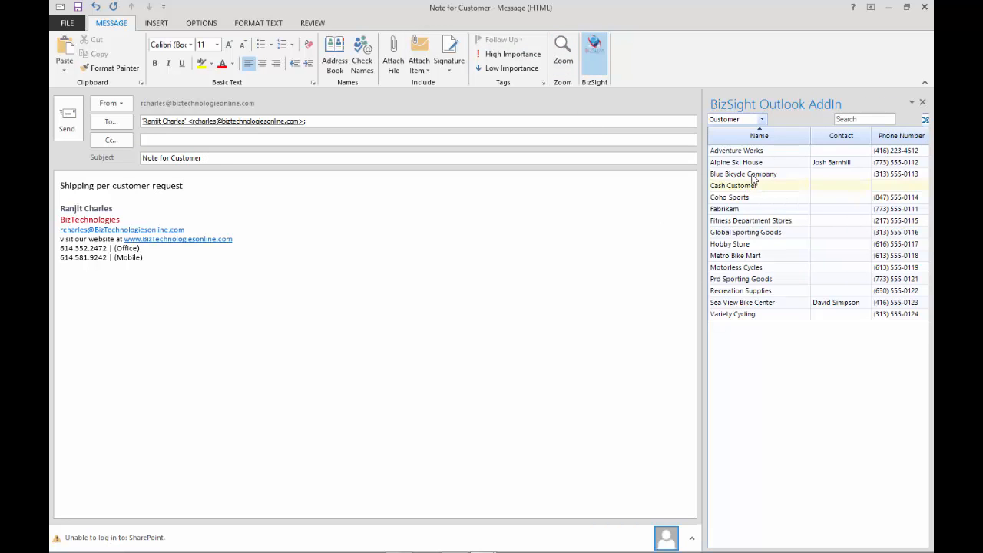
double_click(752, 177)
left_click(63, 131)
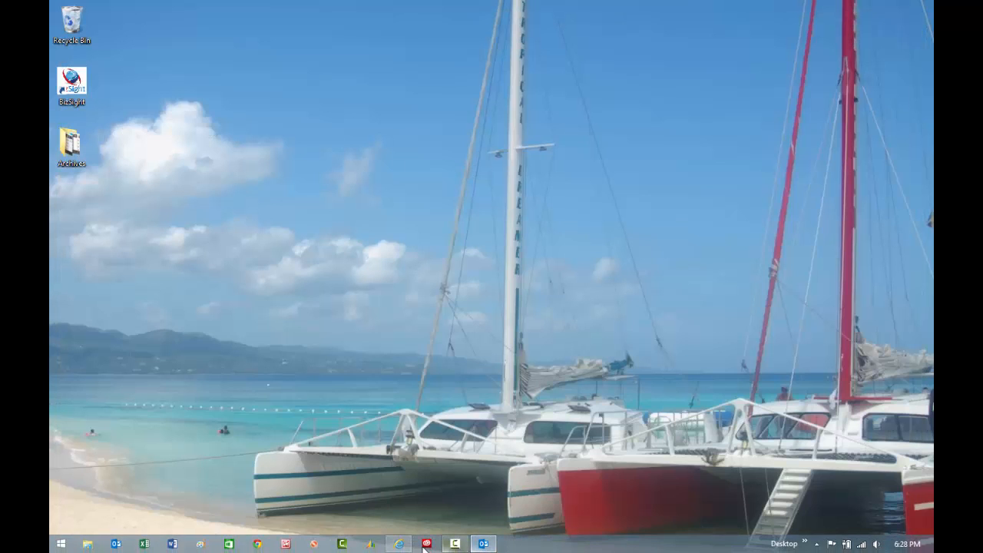
Switch back to BizSight, check the e-mailed note in the Blue Bicycle Company customer's notes, and close the record
left_click(400, 544)
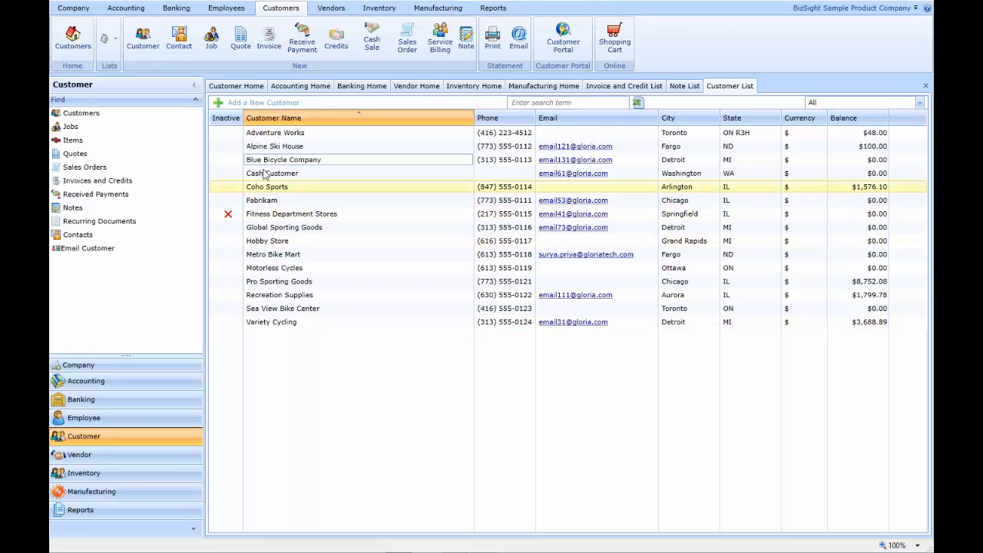
double_click(266, 162)
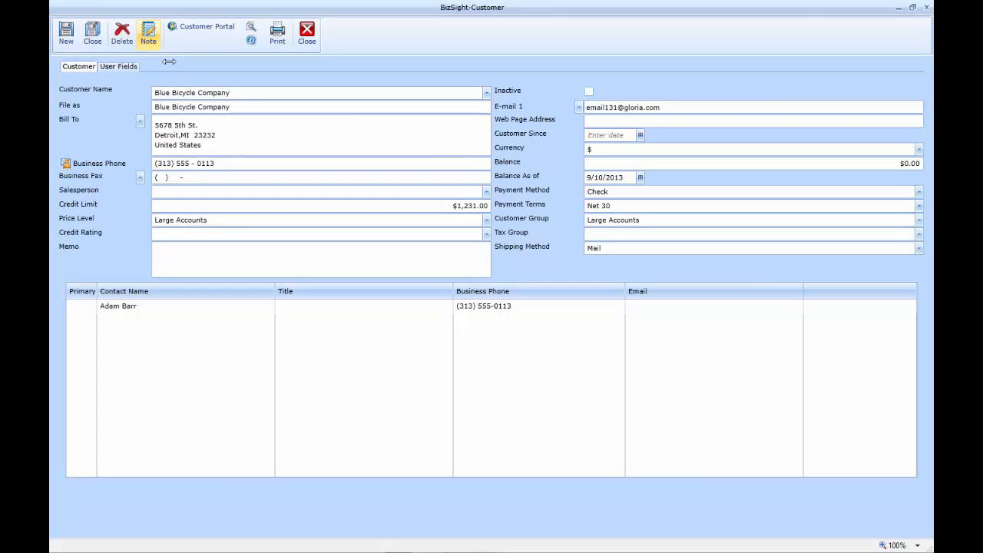
left_click(149, 34)
mouse_move(356, 60)
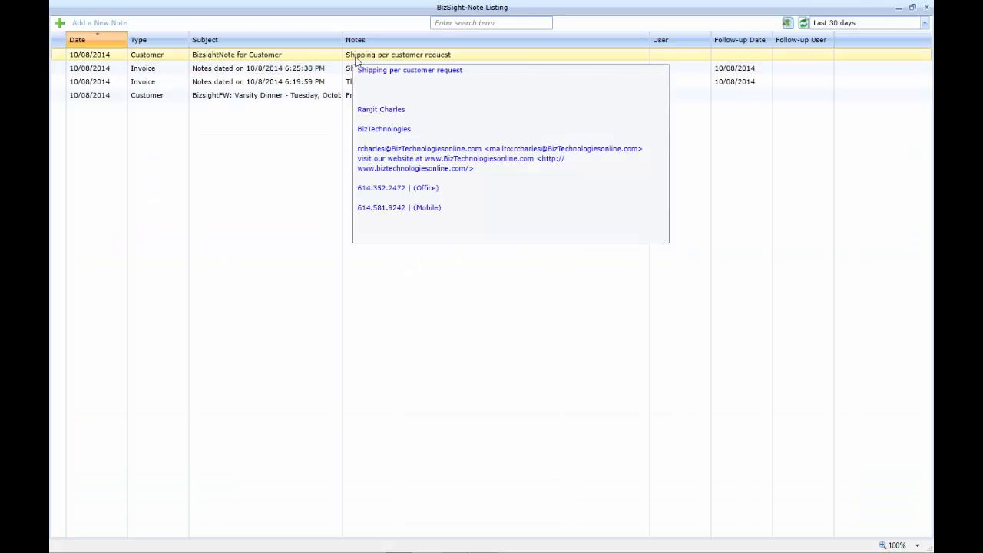
left_click(924, 9)
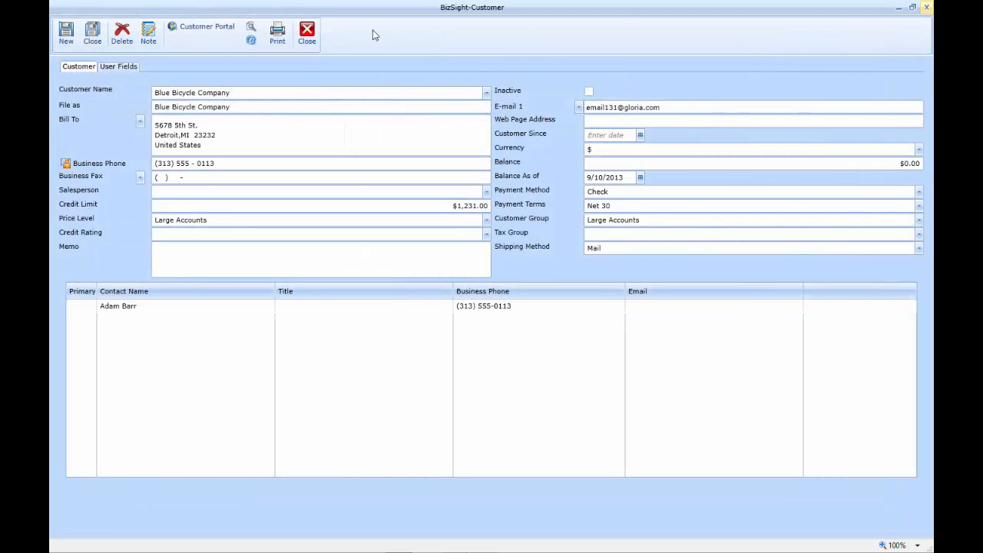
left_click(307, 32)
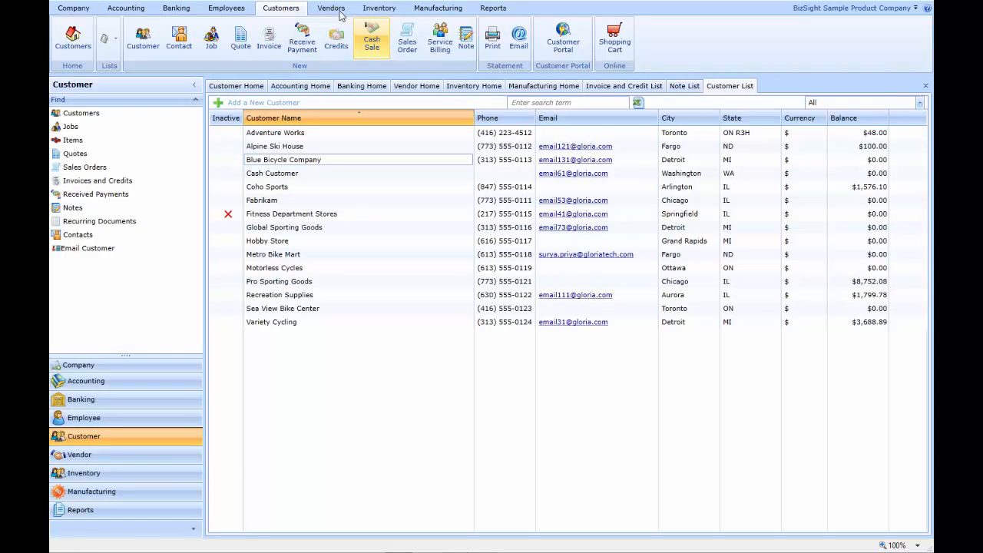
Enter a vendor bill from Bicycle Outfitters with an Other Expenses amount of 345.75, then save and close it
left_click(415, 86)
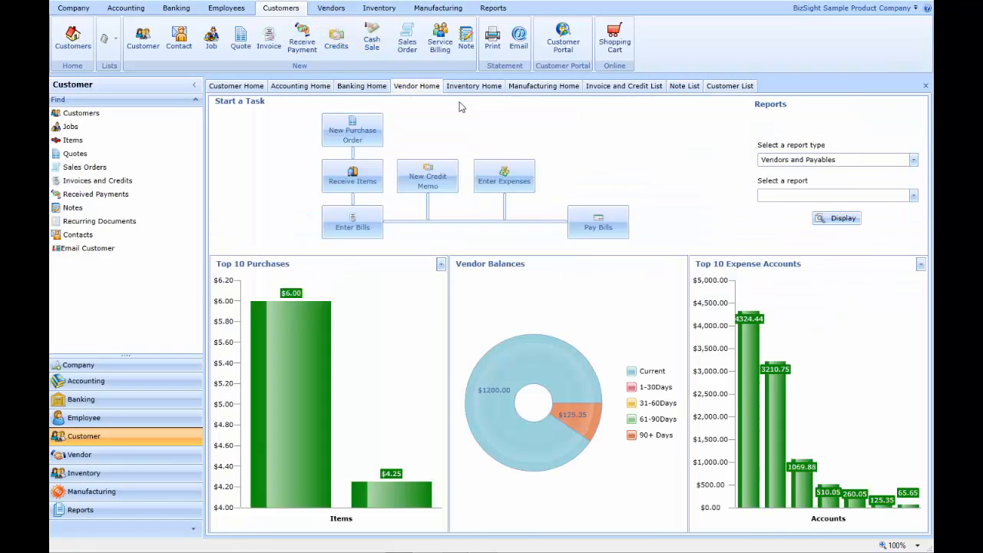
left_click(360, 230)
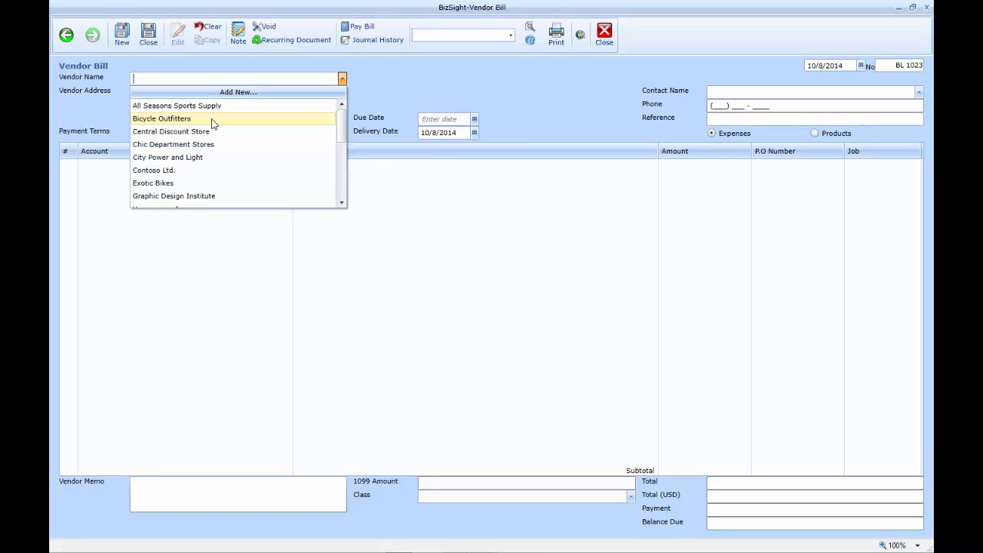
left_click(214, 123)
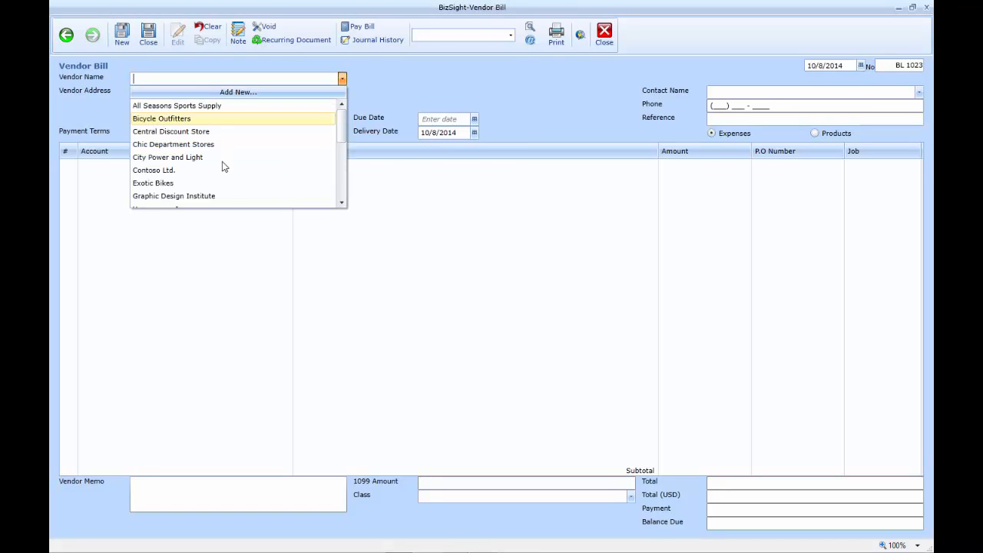
left_click(692, 171)
left_click(693, 172)
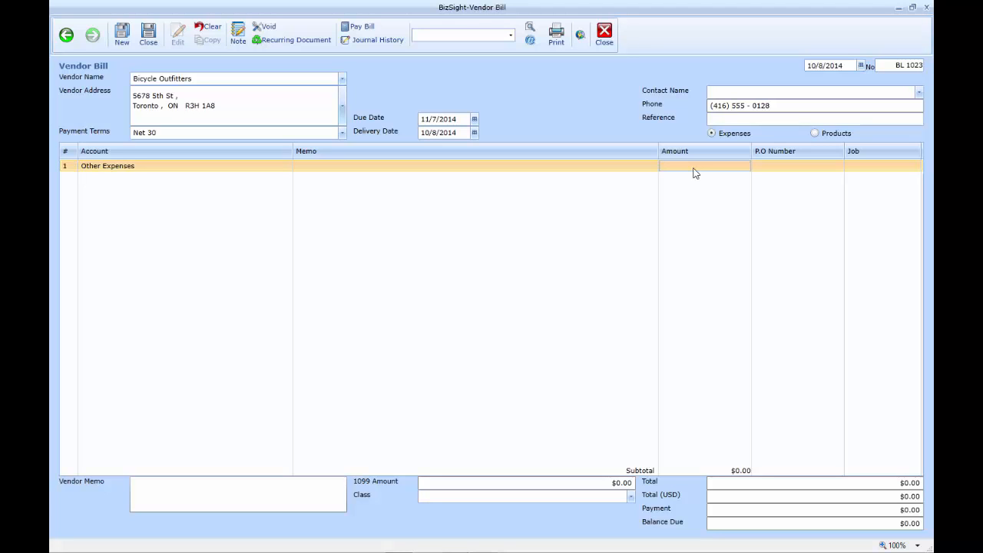
left_click(715, 172)
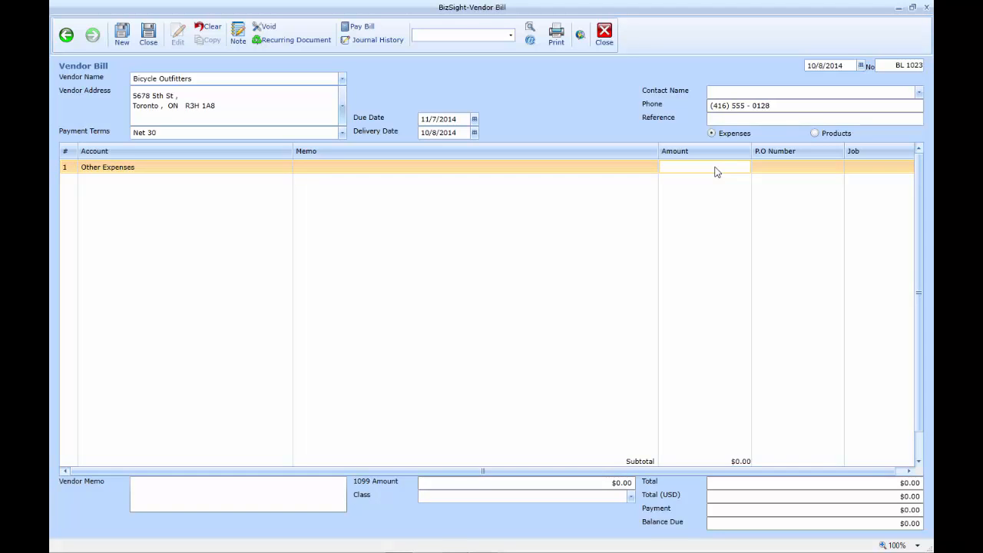
type("345.75")
left_click(146, 48)
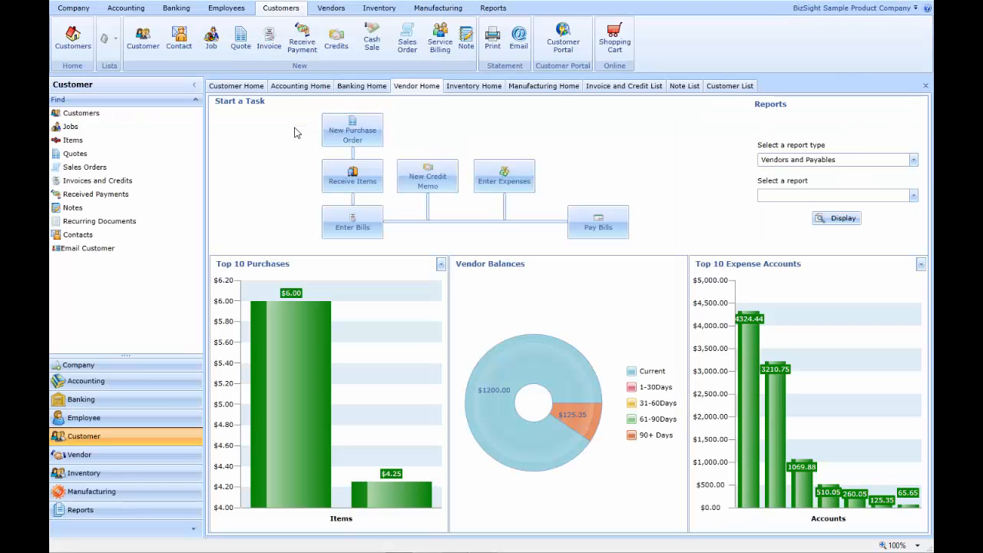
Start a new vendor bill for Exotic Bikes and set it to bill products instead of expenses
left_click(351, 223)
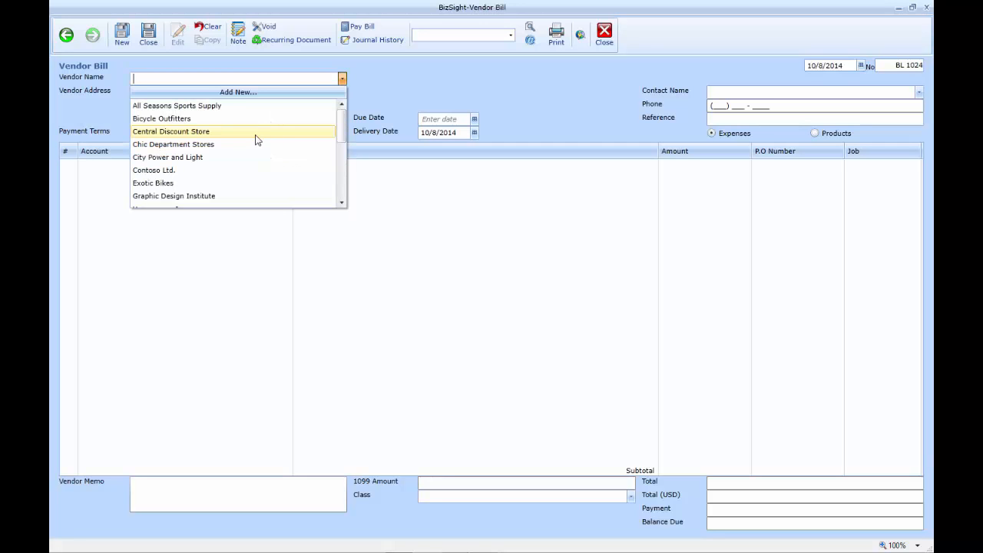
left_click(219, 182)
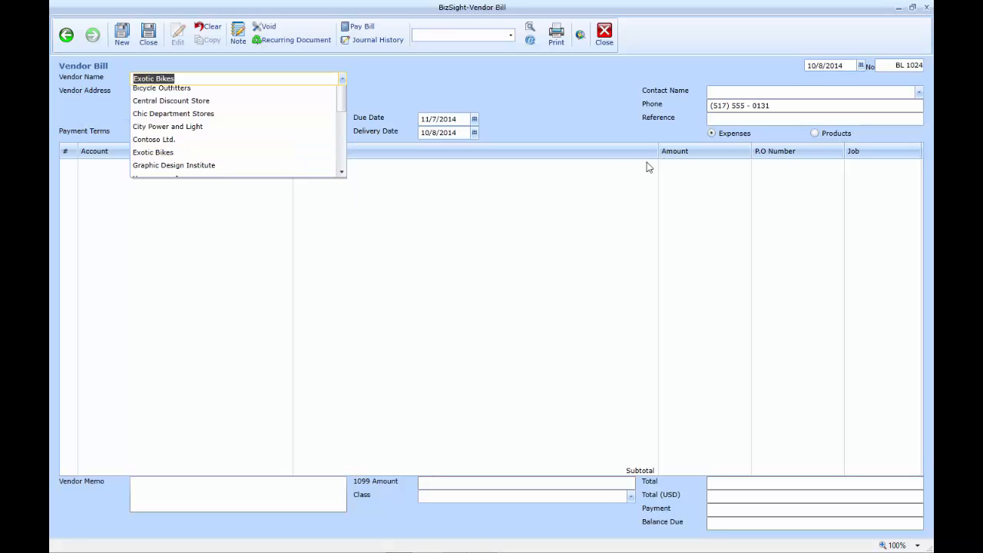
left_click(814, 135)
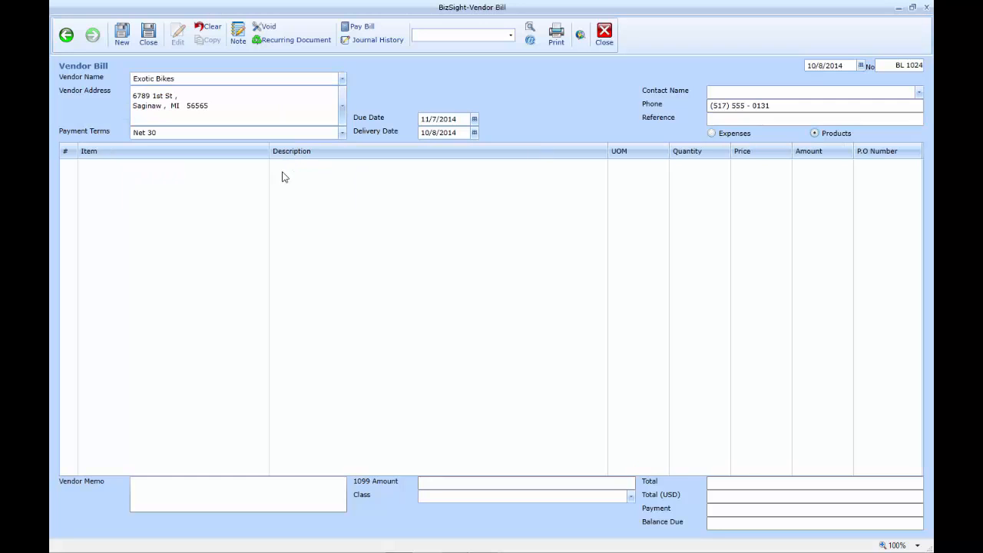
Add the Bicycle - Wild item with a quantity of 5 to the bill, then save and close it
left_click(255, 165)
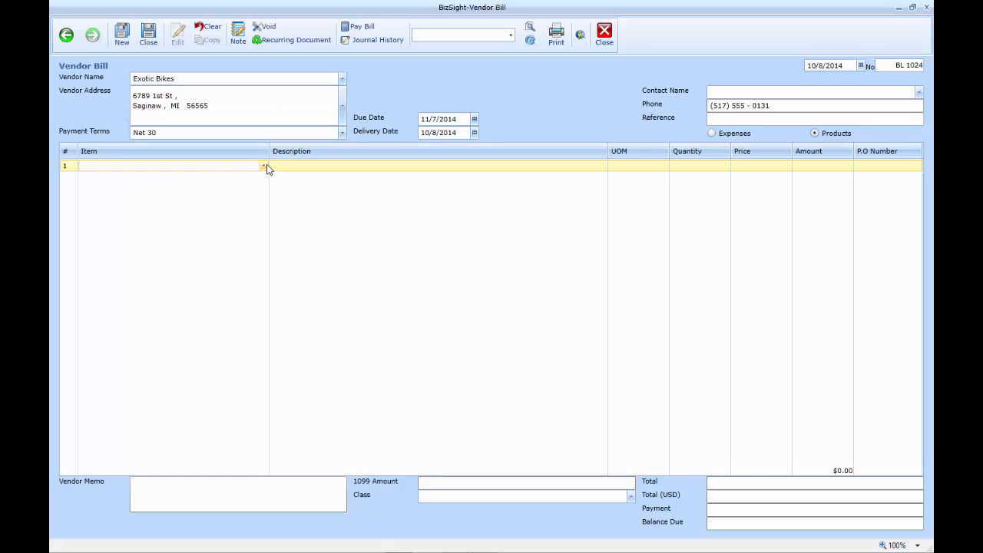
type("i")
left_click(263, 166)
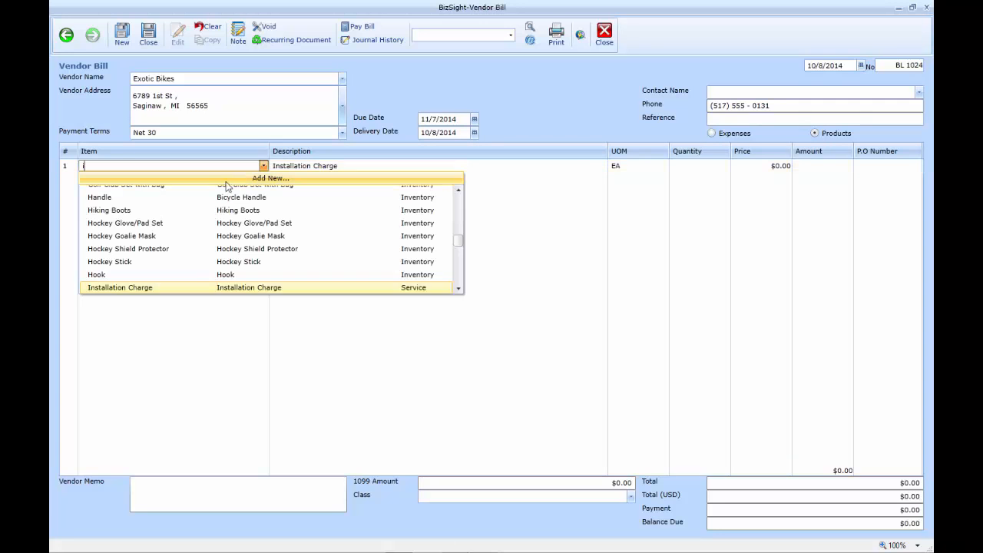
key("BackSpace")
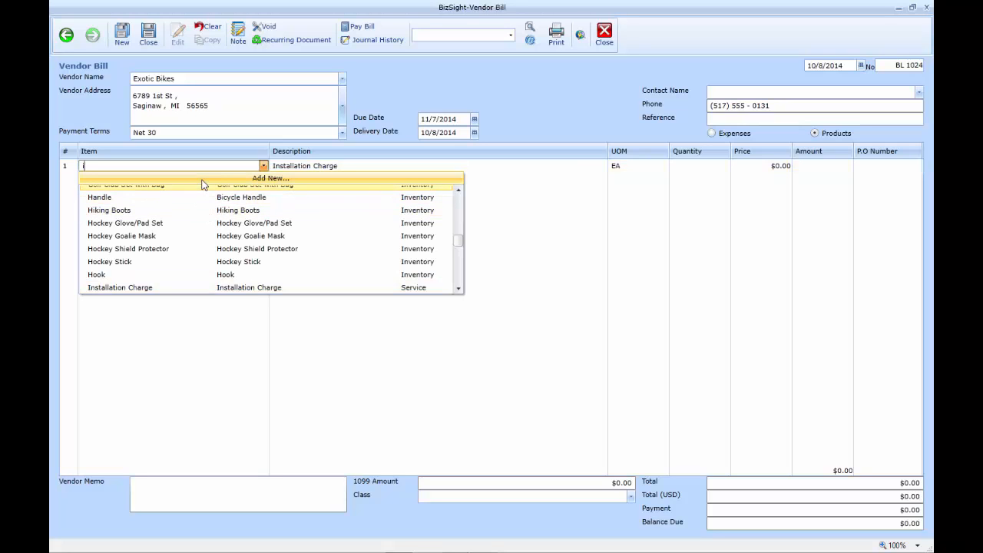
type("bi")
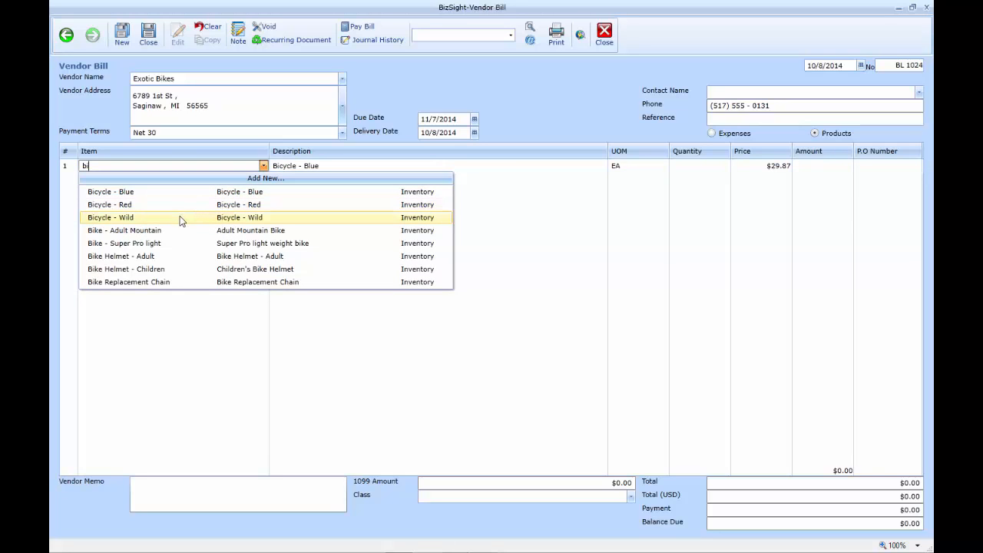
left_click(183, 221)
left_click(714, 167)
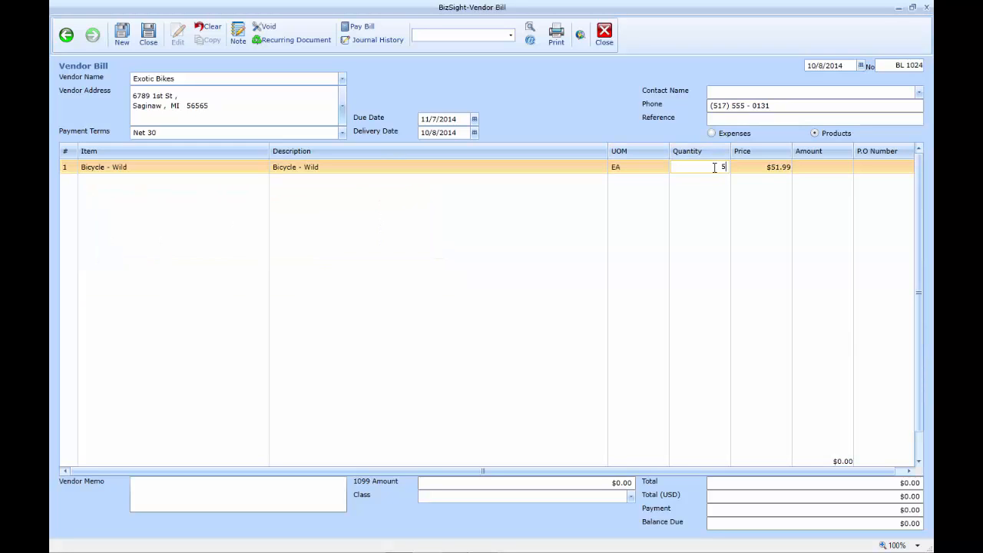
type("5")
key("Tab")
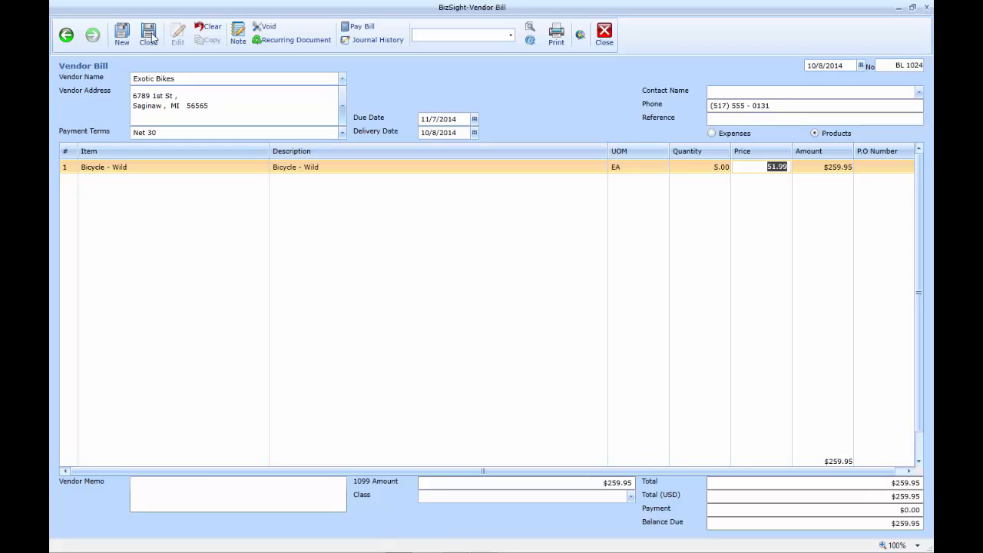
left_click(150, 38)
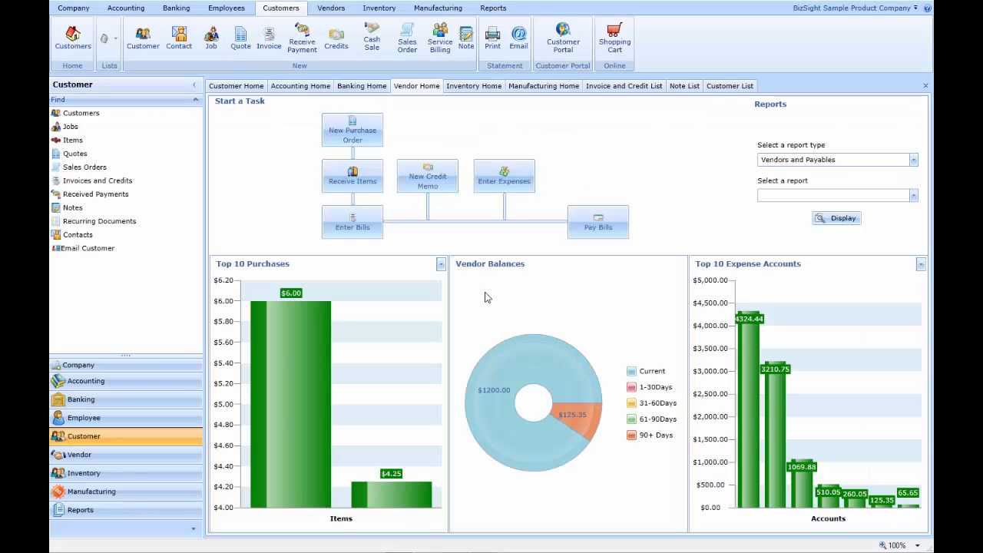
Select all Exotic Bikes bills for payment, print their check in the Standard format, and look through the check preview
left_click(595, 226)
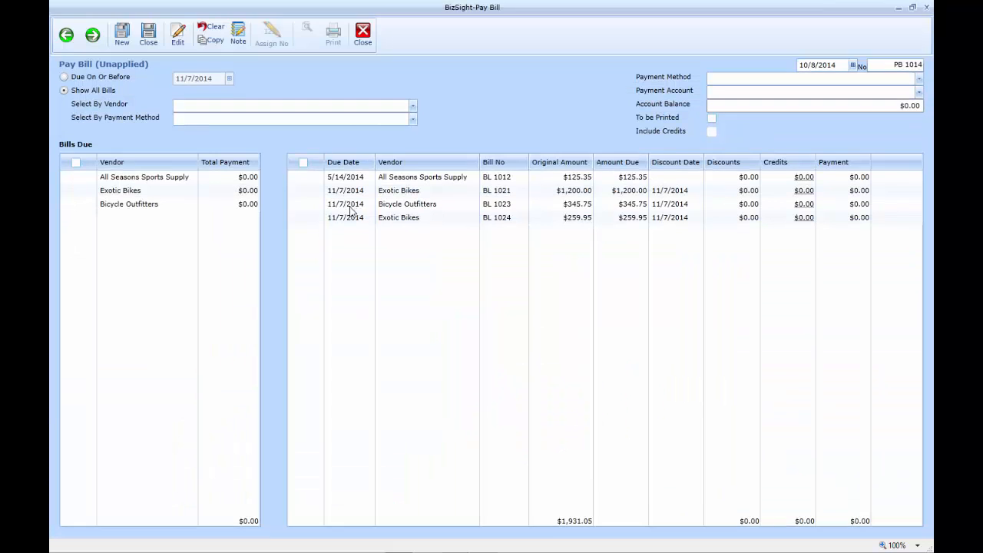
left_click(79, 191)
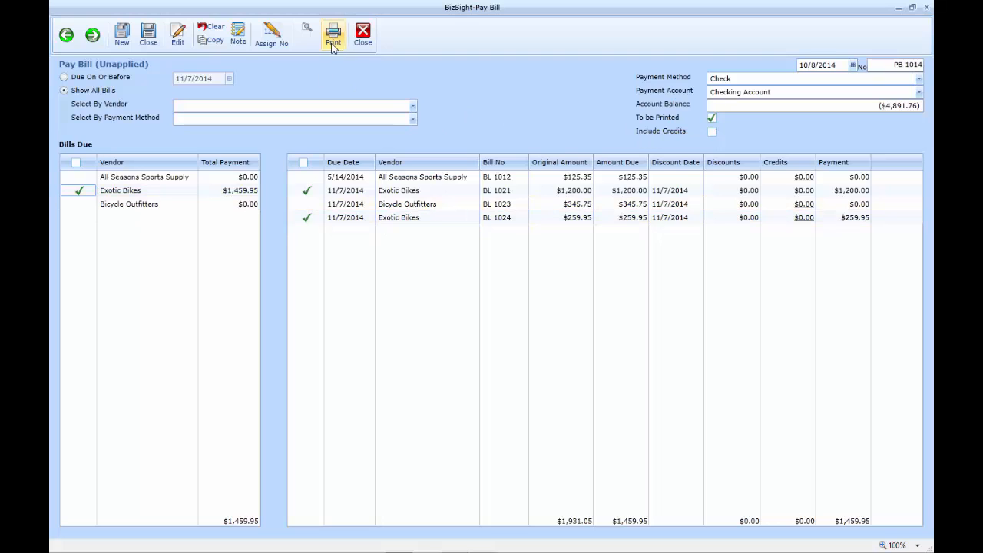
left_click(307, 32)
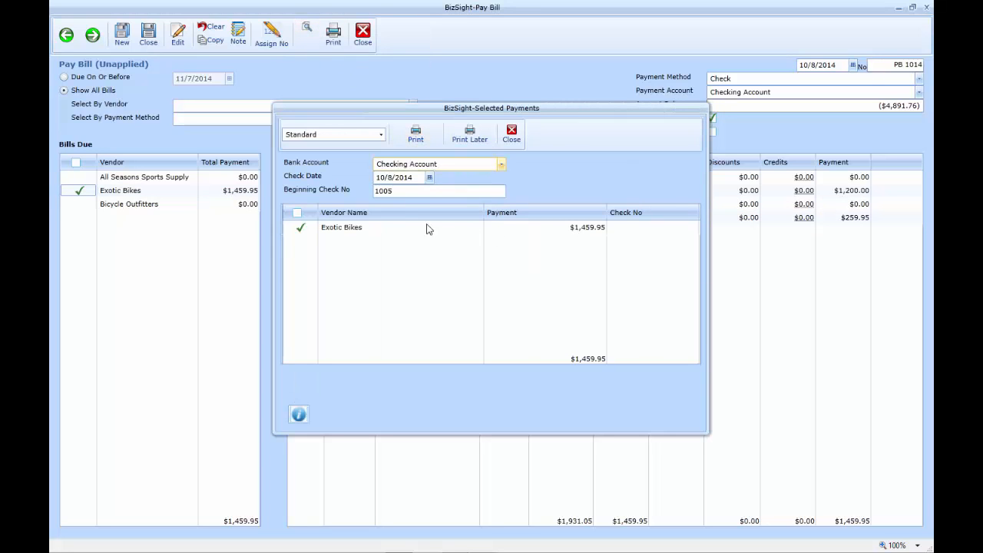
left_click(380, 135)
left_click(415, 136)
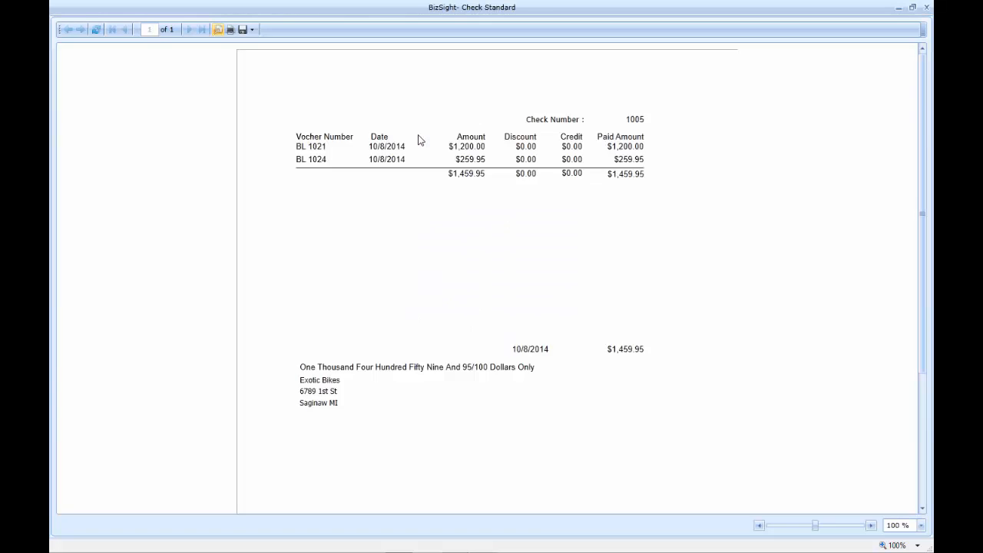
scroll(597, 307, "down", 5)
scroll(645, 266, "up", 4)
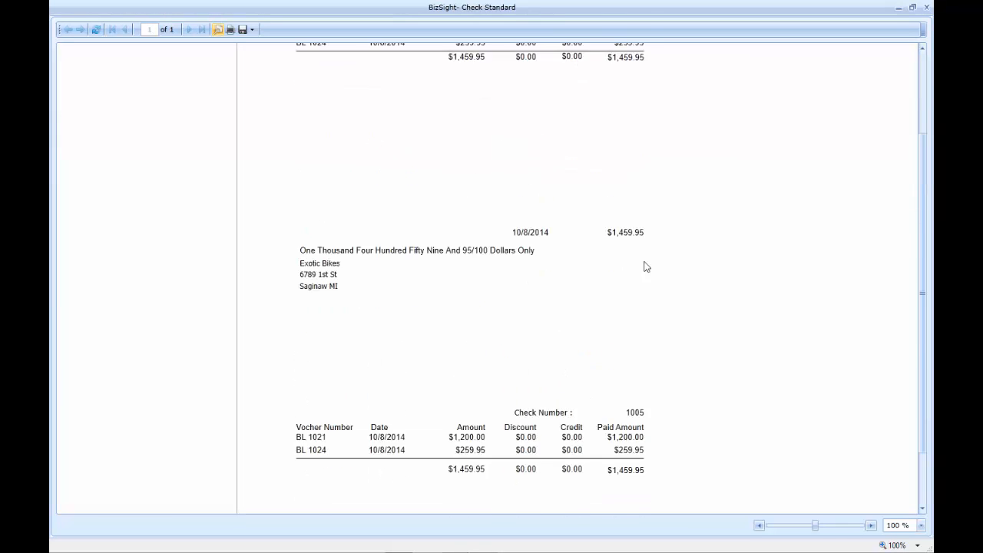
Close the check preview and the payment windows, and return to the Customer Home page
left_click(926, 7)
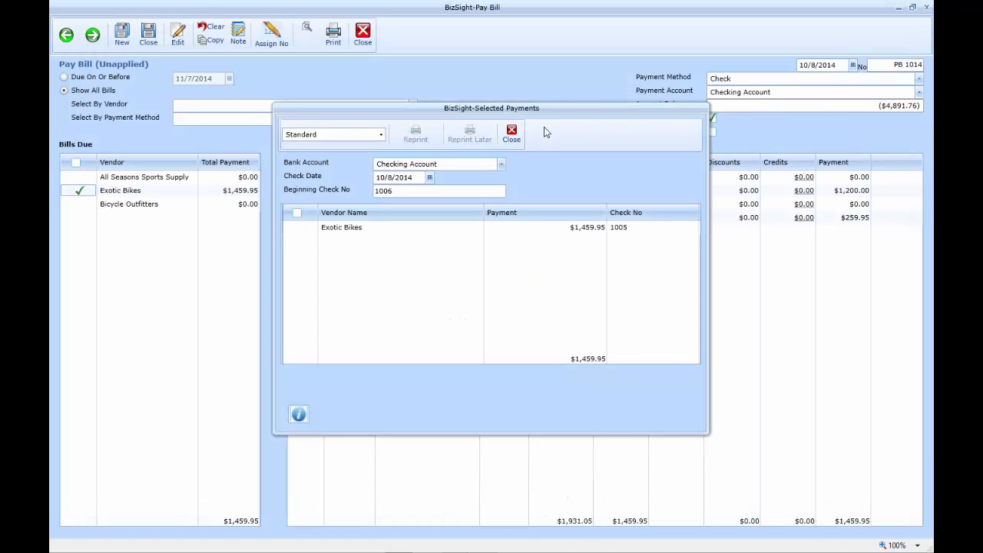
left_click(512, 135)
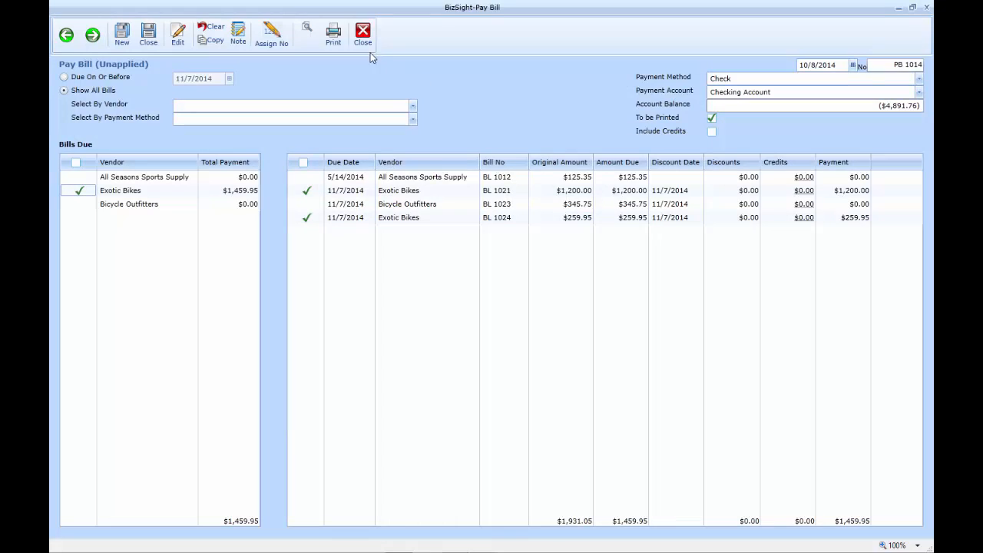
left_click(362, 34)
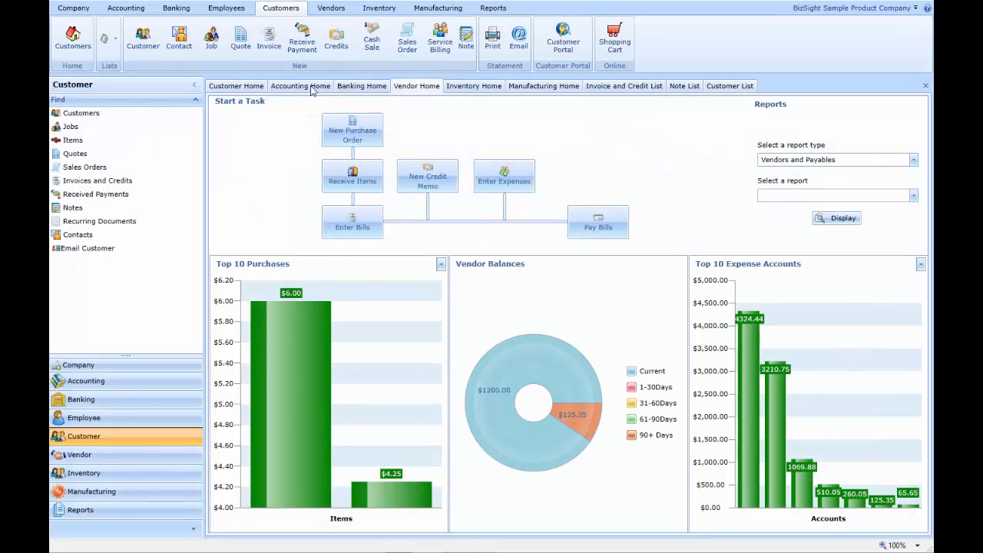
left_click(258, 87)
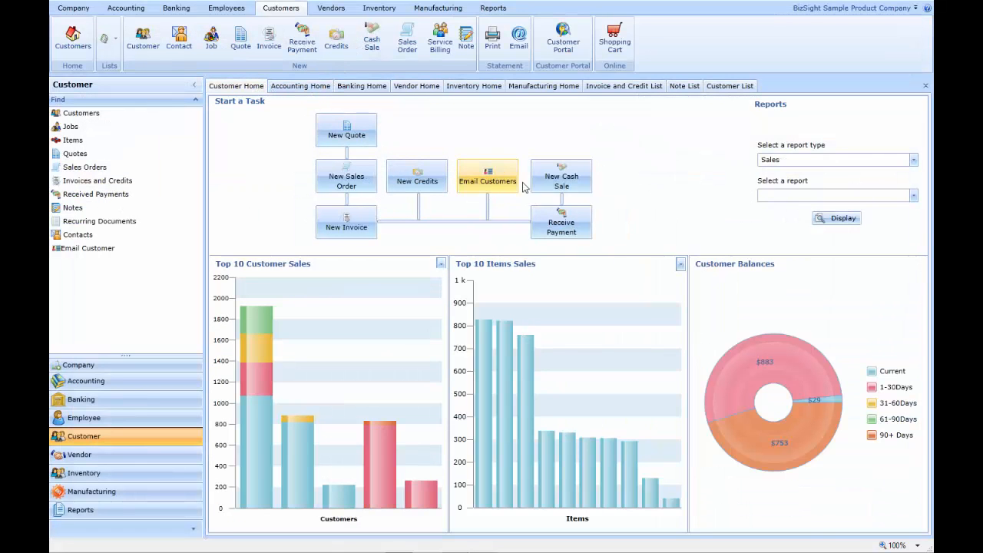